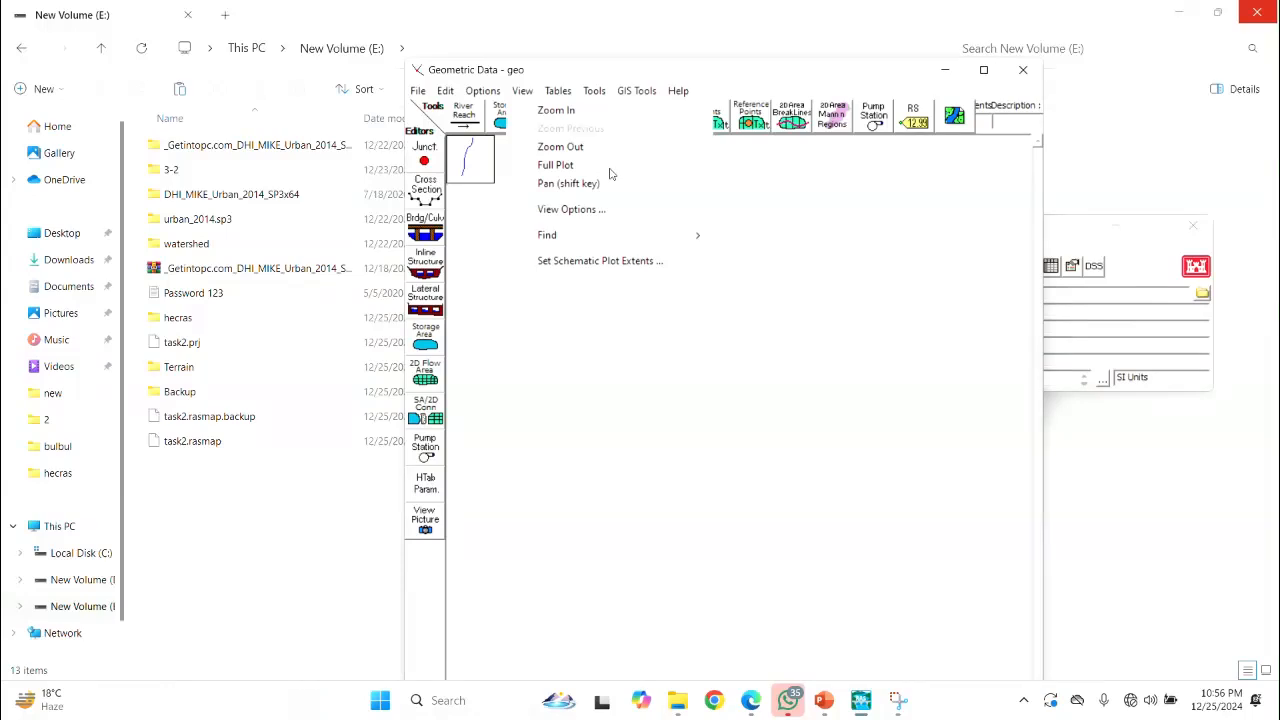
# - Fit the whole river geometry in view and inspect the cross section data for River 1, station 7746
pyautogui.click(608, 166)
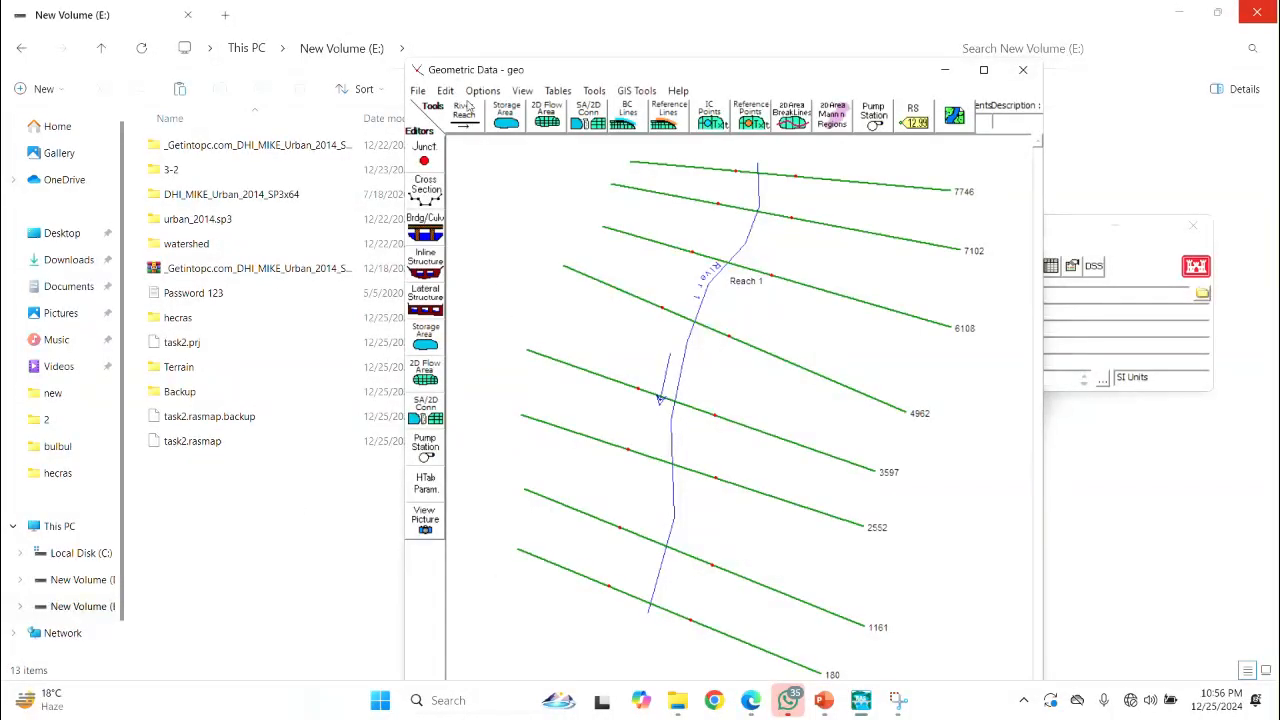
pyautogui.click(425, 200)
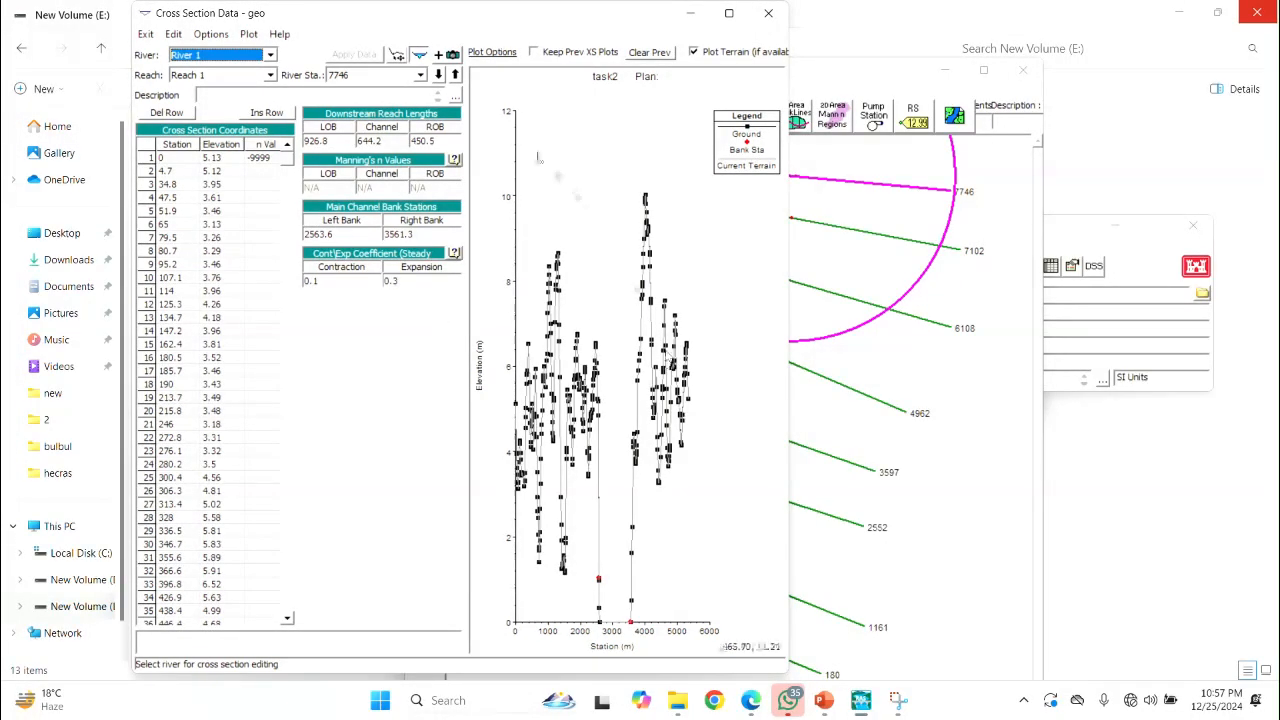
pyautogui.click(204, 38)
pyautogui.click(312, 33)
pyautogui.moveTo(412, 19); pyautogui.dragTo(386, 66)
pyautogui.click(742, 60)
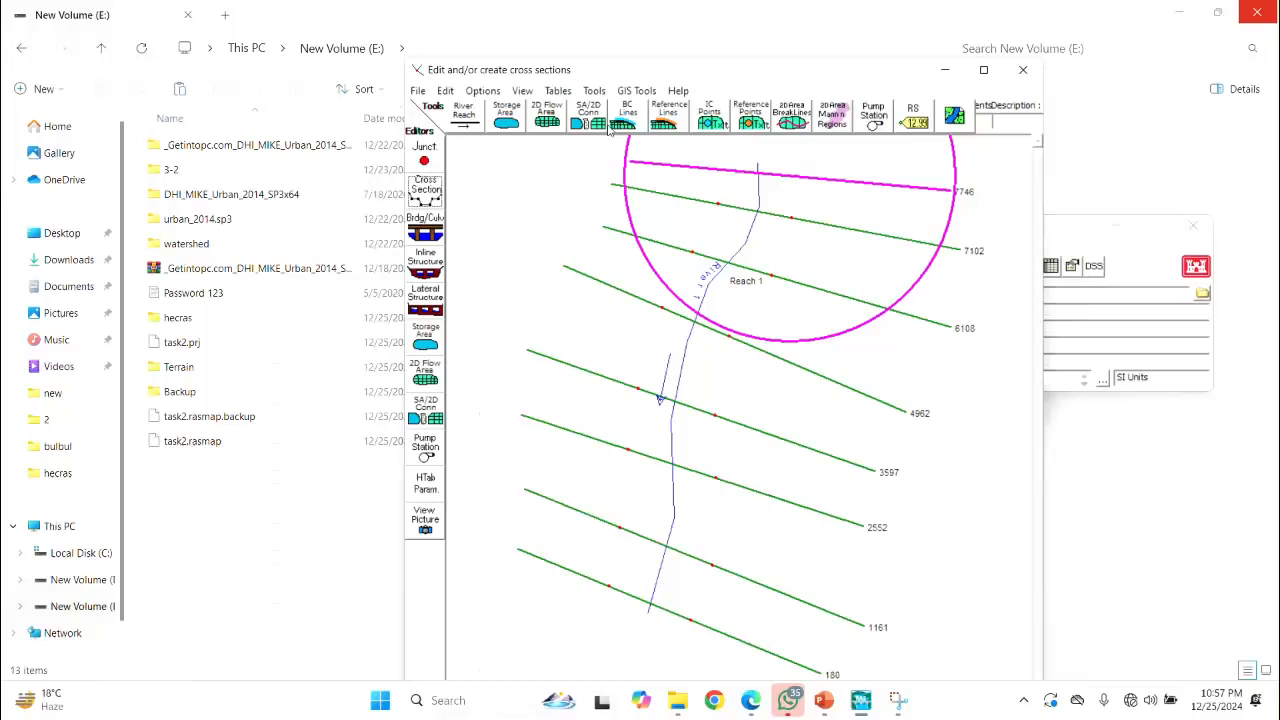
# - Open the Manning's n table for River 1 and set the n #1 values of all river stations to 0.06
pyautogui.click(558, 90)
pyautogui.click(633, 112)
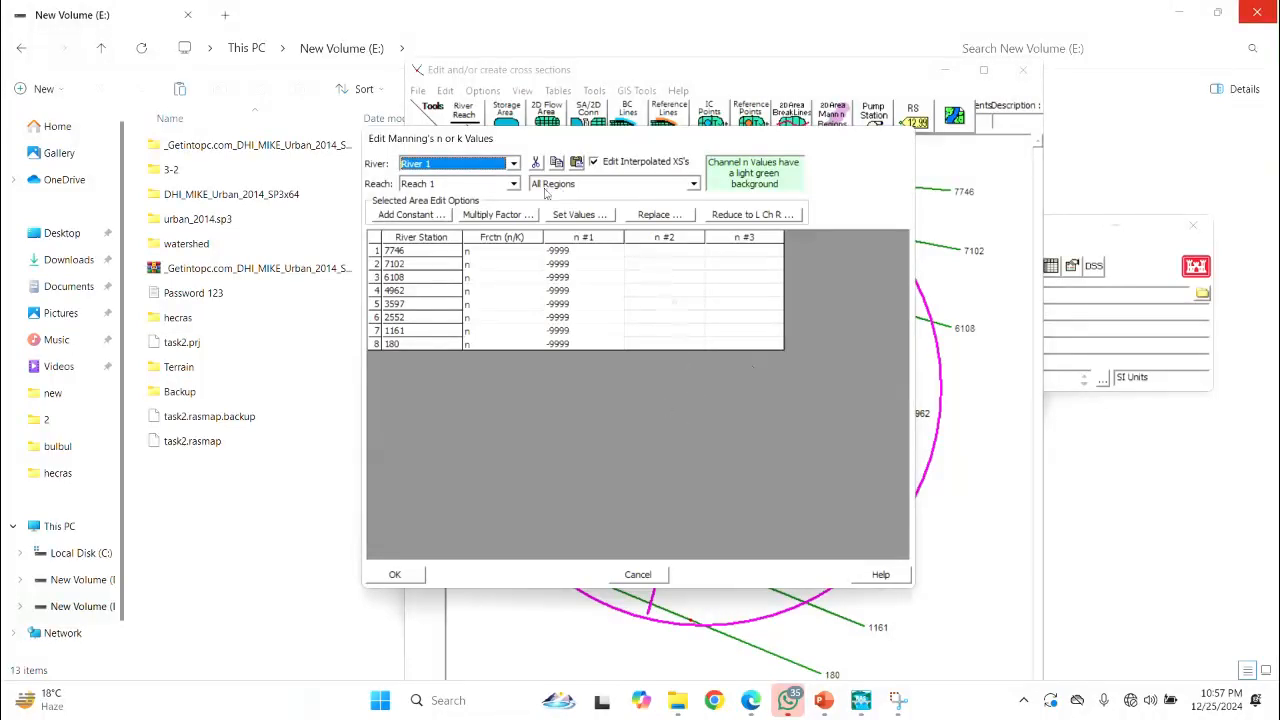
pyautogui.moveTo(583, 251); pyautogui.dragTo(583, 277)
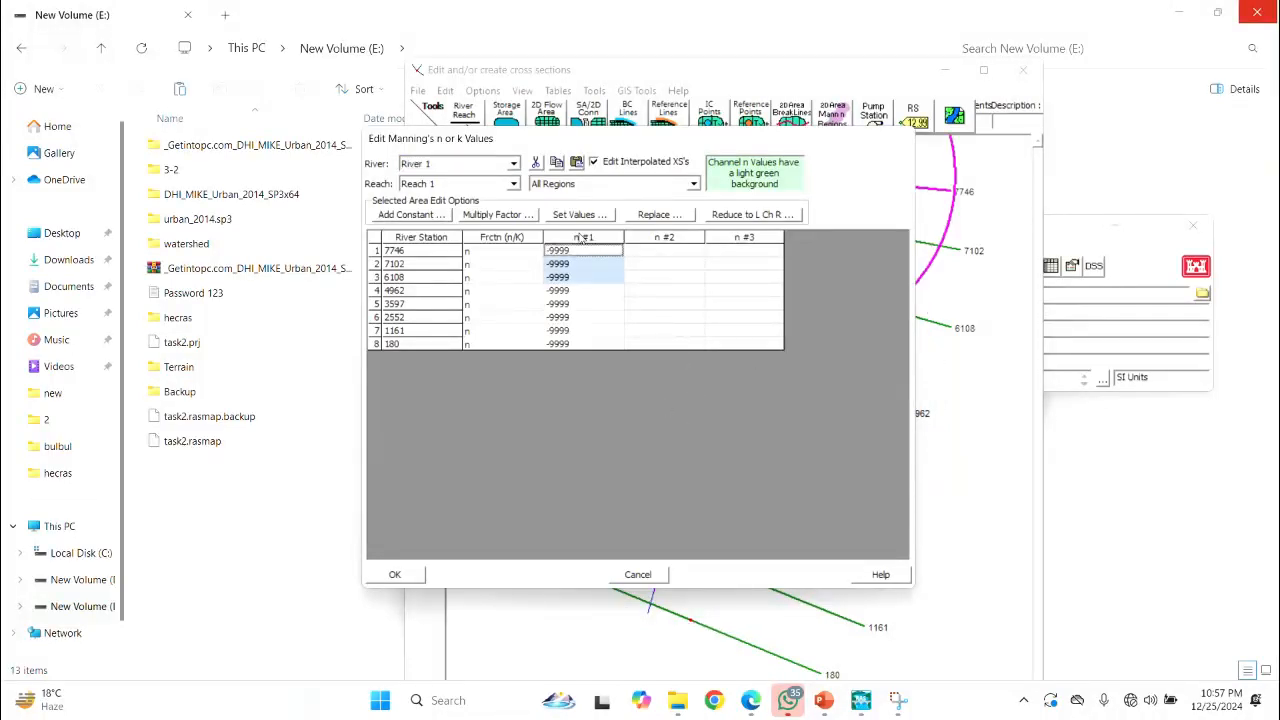
pyautogui.click(583, 237)
pyautogui.click(580, 216)
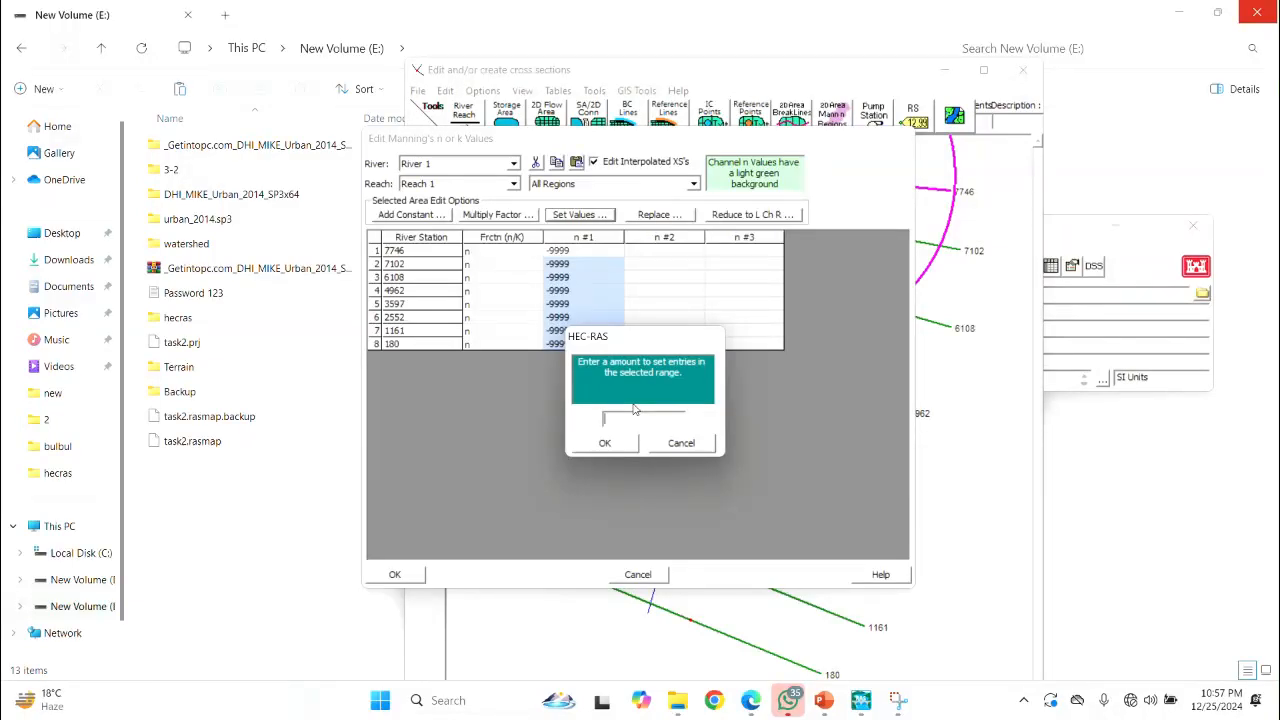
pyautogui.write('0.06')
pyautogui.click(605, 443)
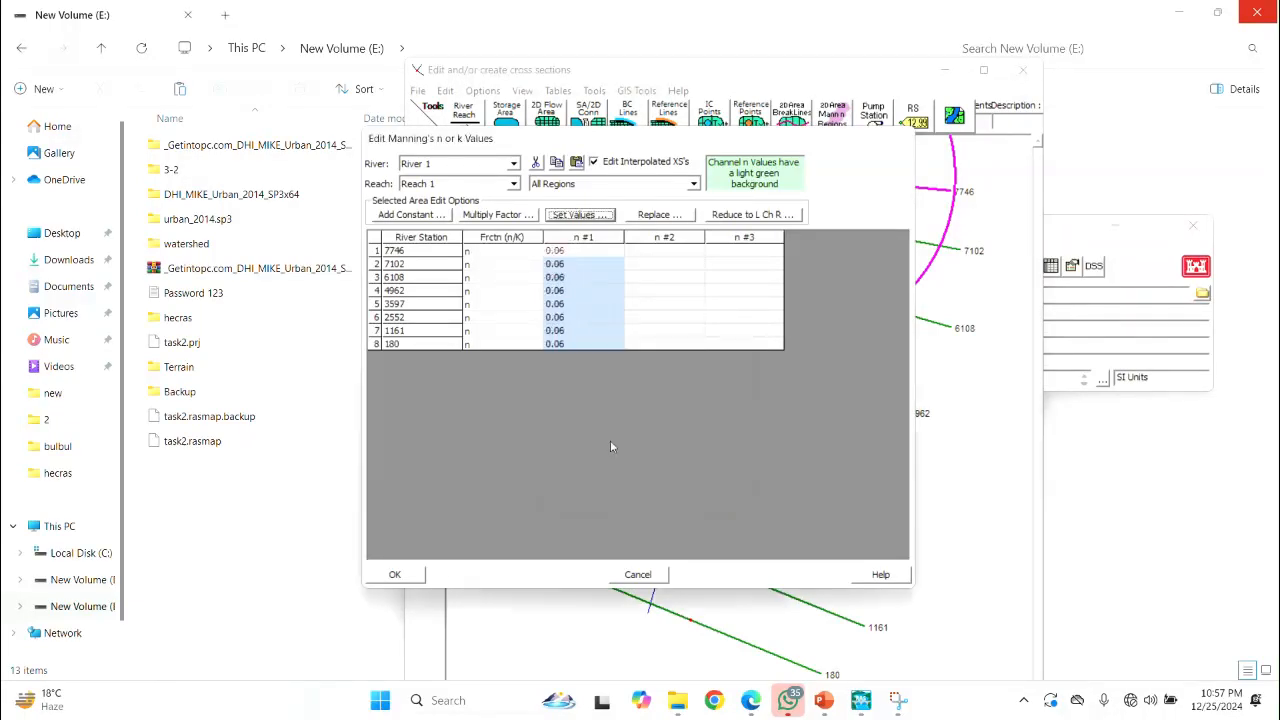
# - Try to set the n #2 values of all river stations to 0.03 while all regions are listed
pyautogui.click(667, 240)
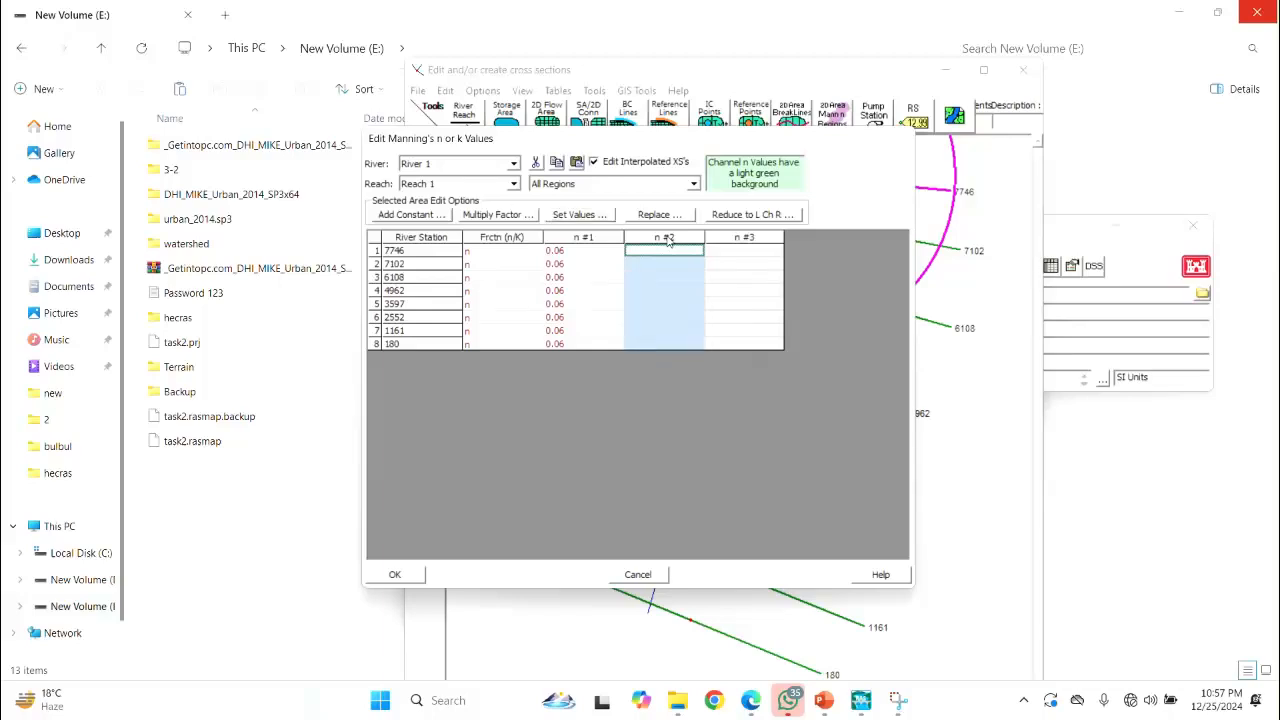
pyautogui.click(580, 214)
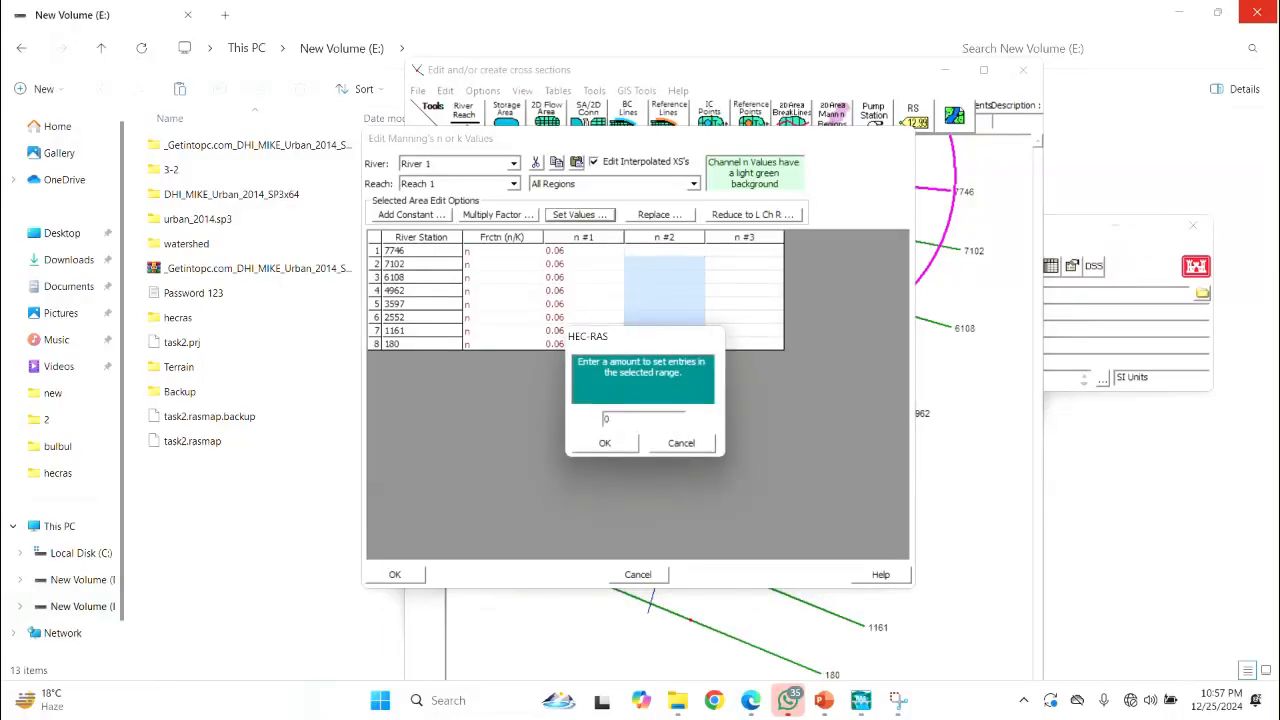
pyautogui.write('0.03')
pyautogui.click(604, 443)
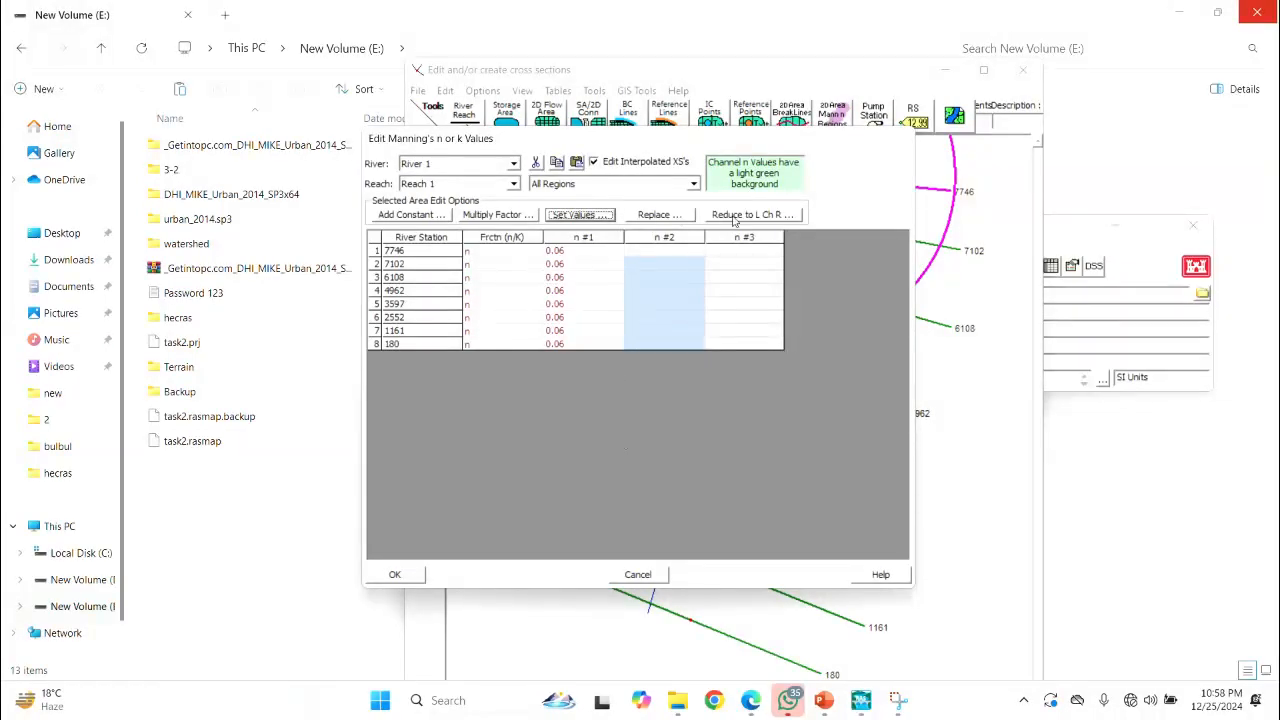
# - Restrict the table to the main channel, set its Manning's n to 0.03 at all stations, and accept the values with all regions listed
pyautogui.click(669, 186)
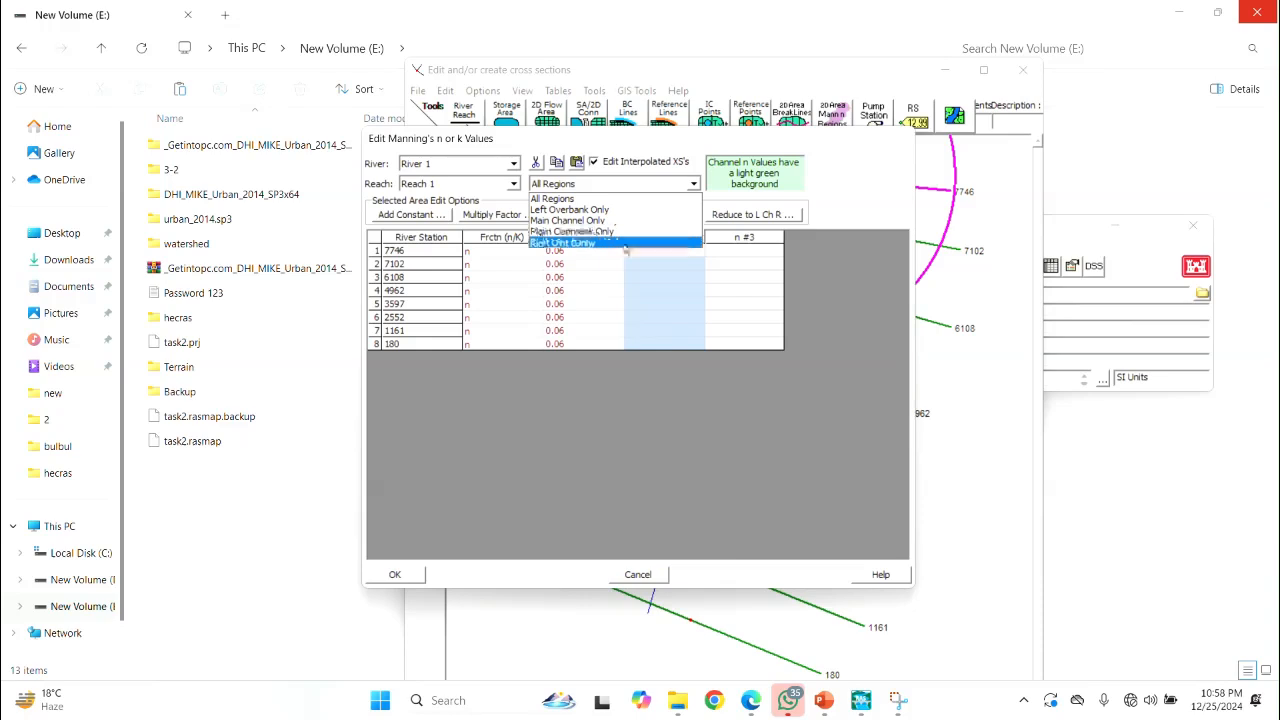
pyautogui.click(614, 244)
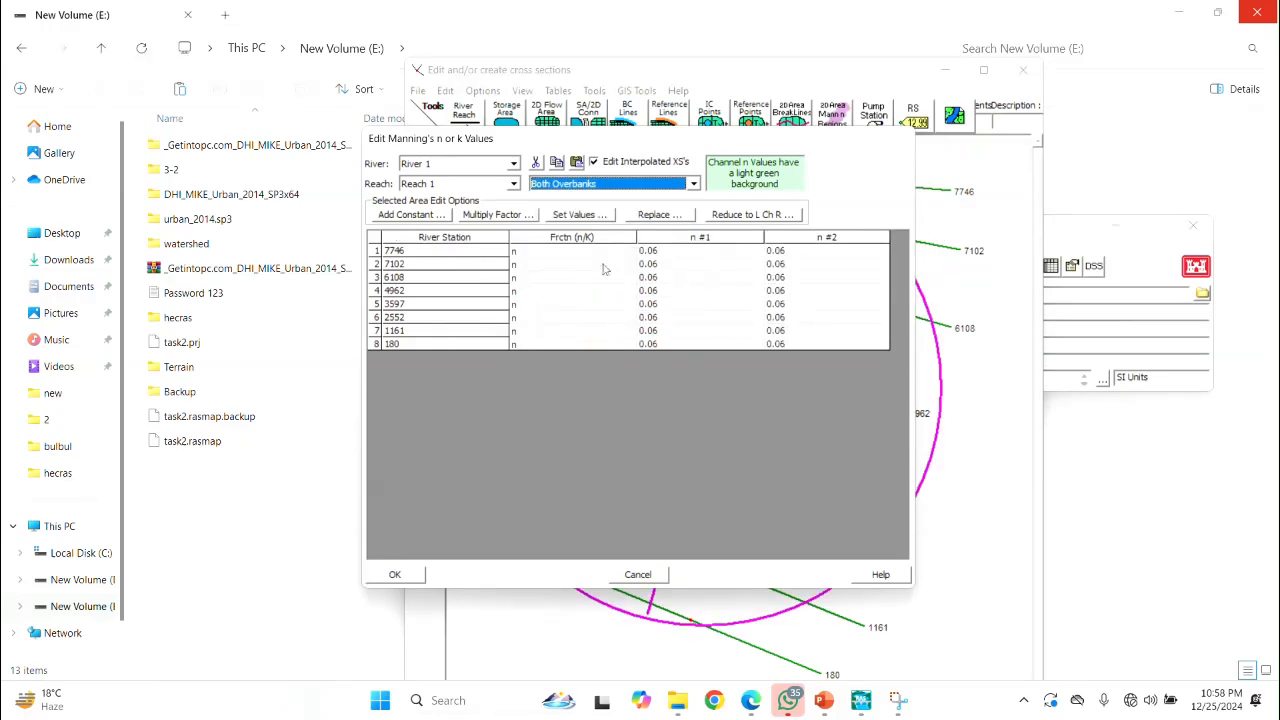
pyautogui.click(693, 184)
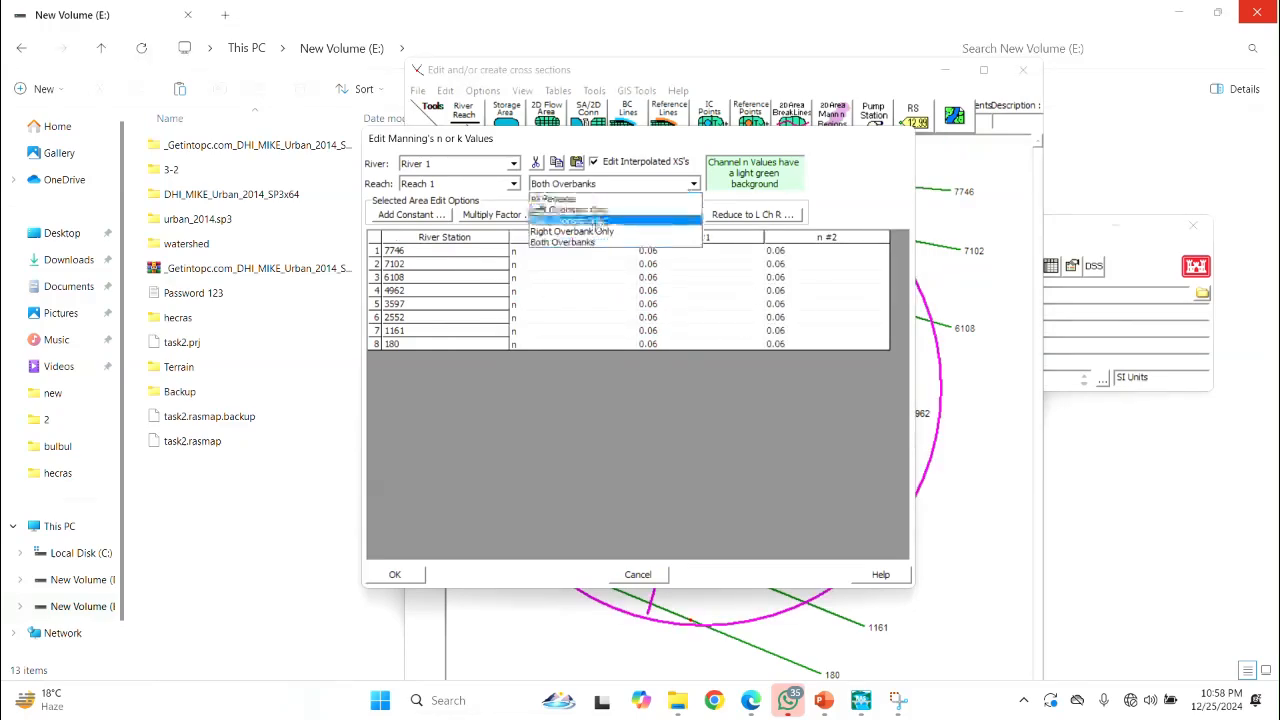
pyautogui.click(594, 222)
pyautogui.click(790, 244)
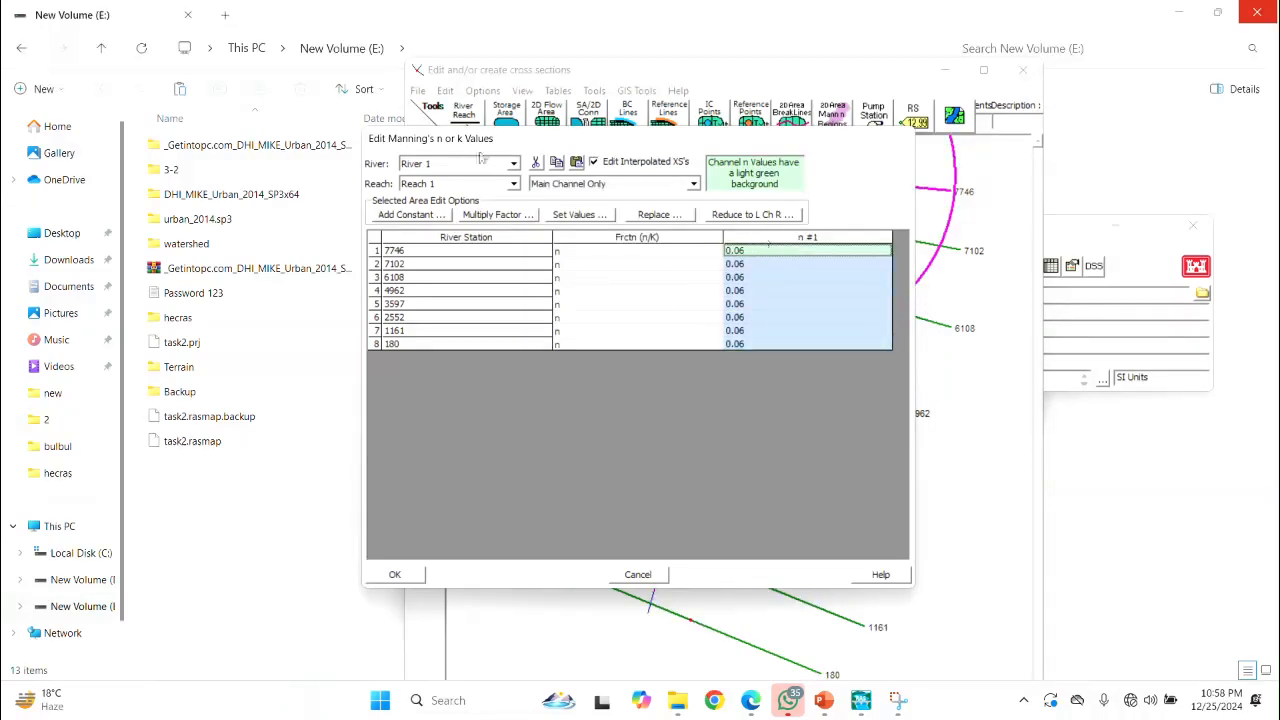
pyautogui.click(584, 215)
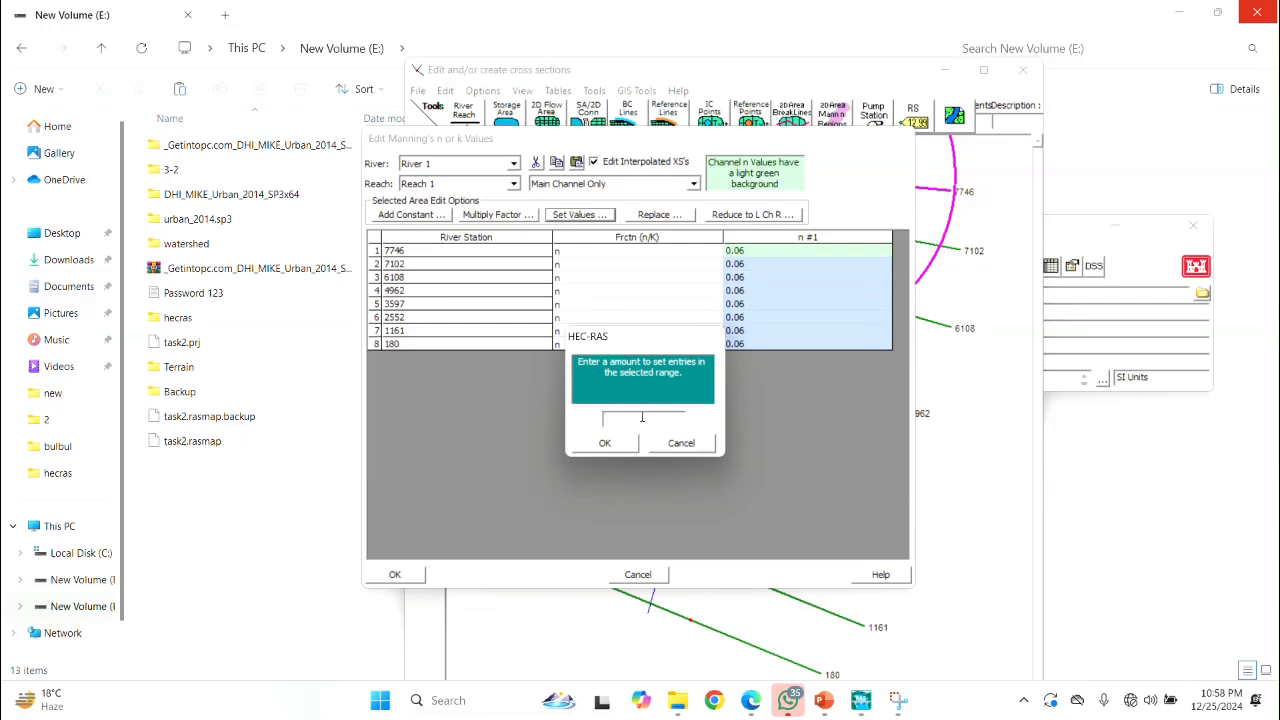
pyautogui.write('0.03')
pyautogui.click(605, 445)
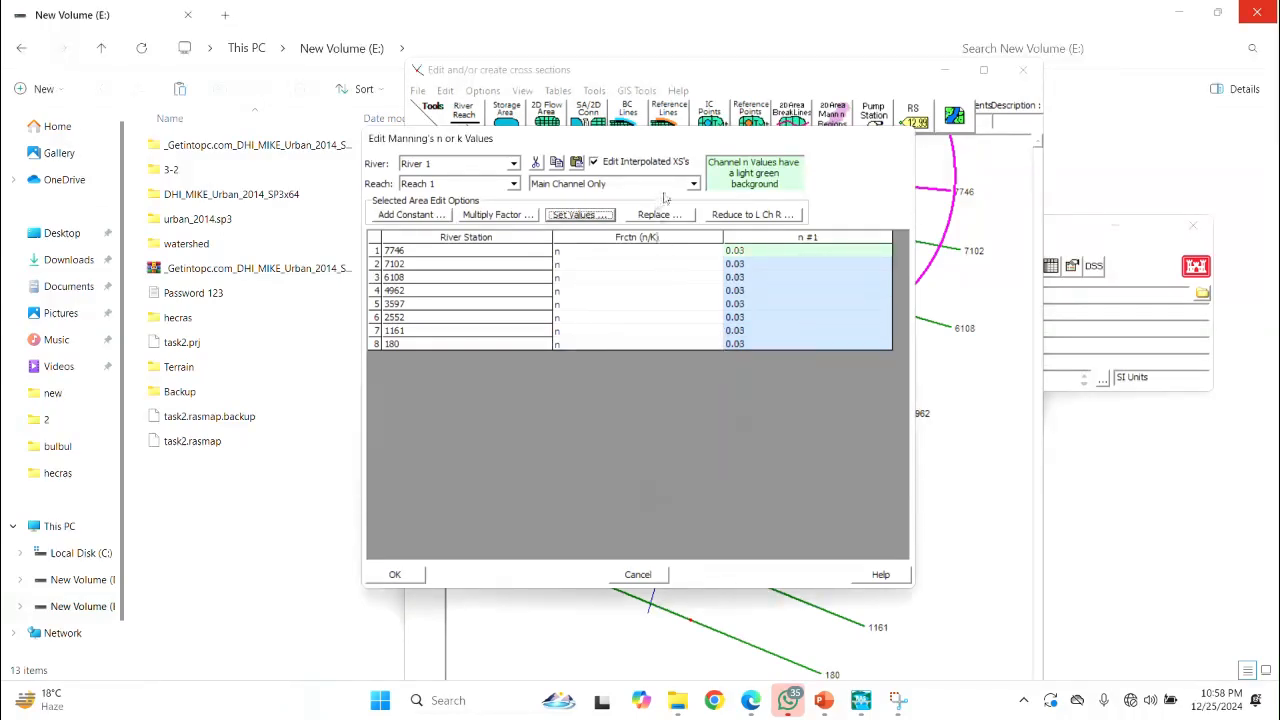
pyautogui.click(694, 185)
pyautogui.click(648, 195)
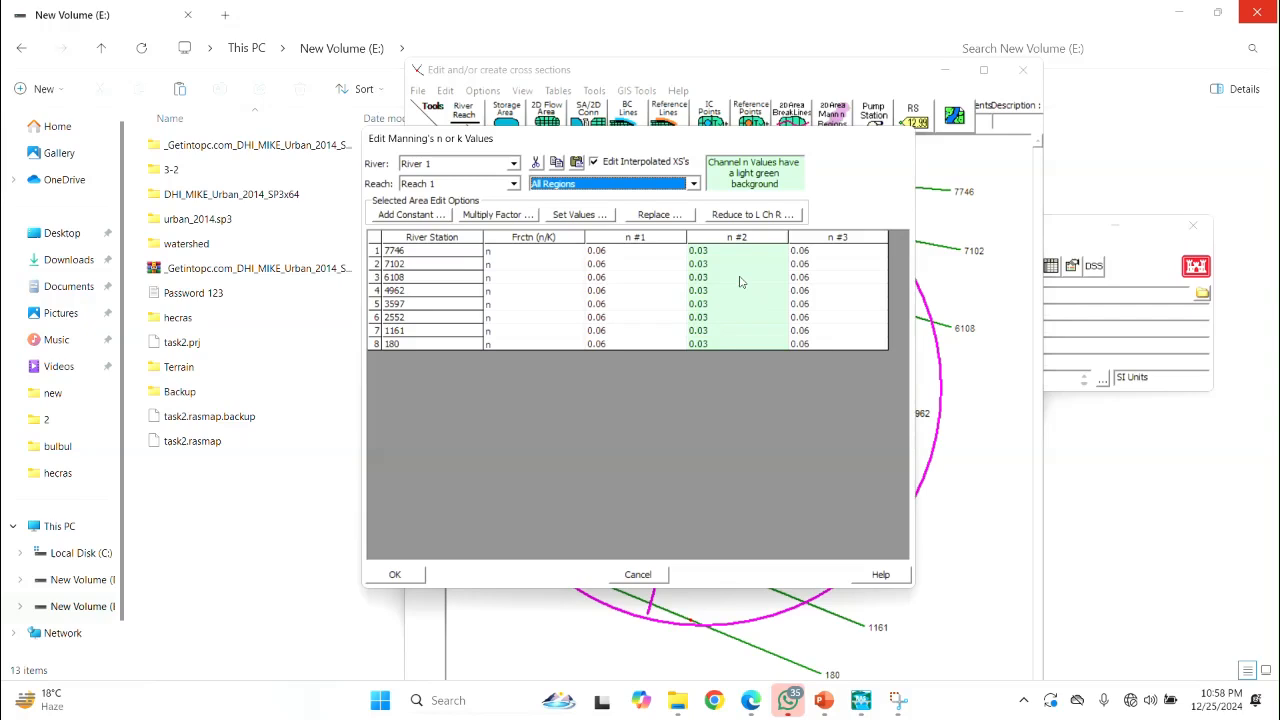
pyautogui.click(415, 576)
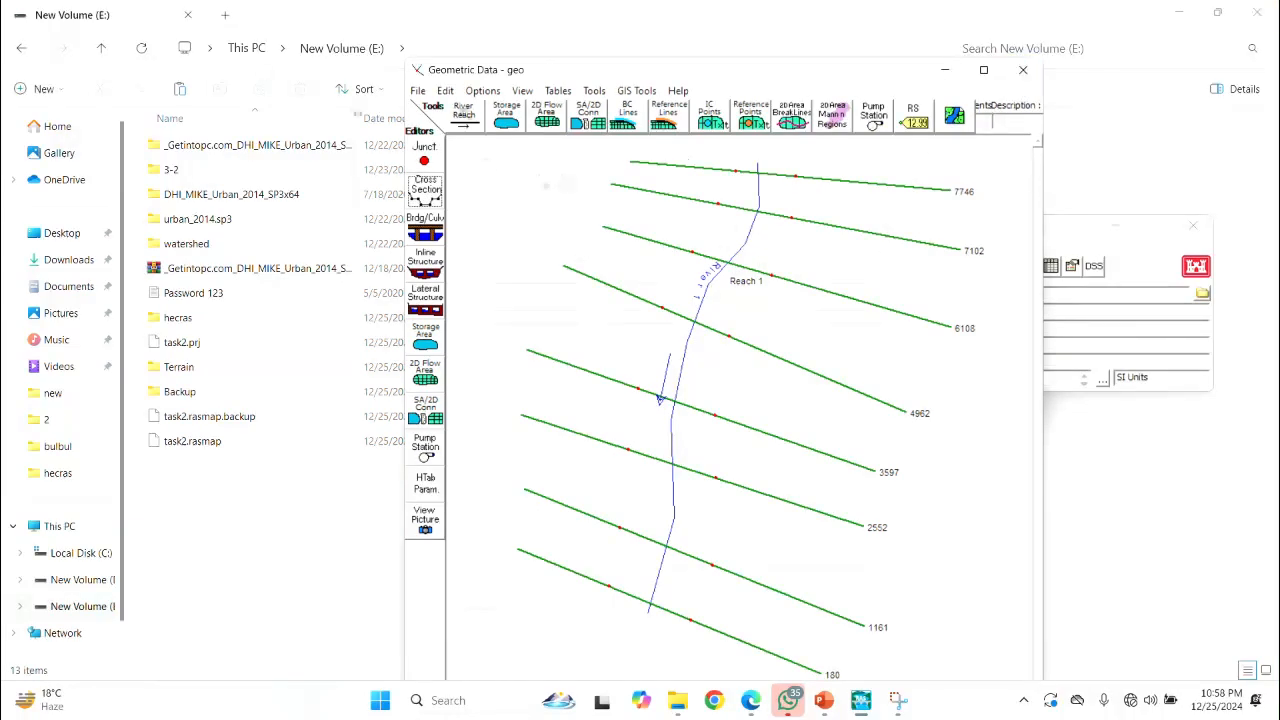
# - Save the geometry data and close the geometric data editor
pyautogui.click(418, 91)
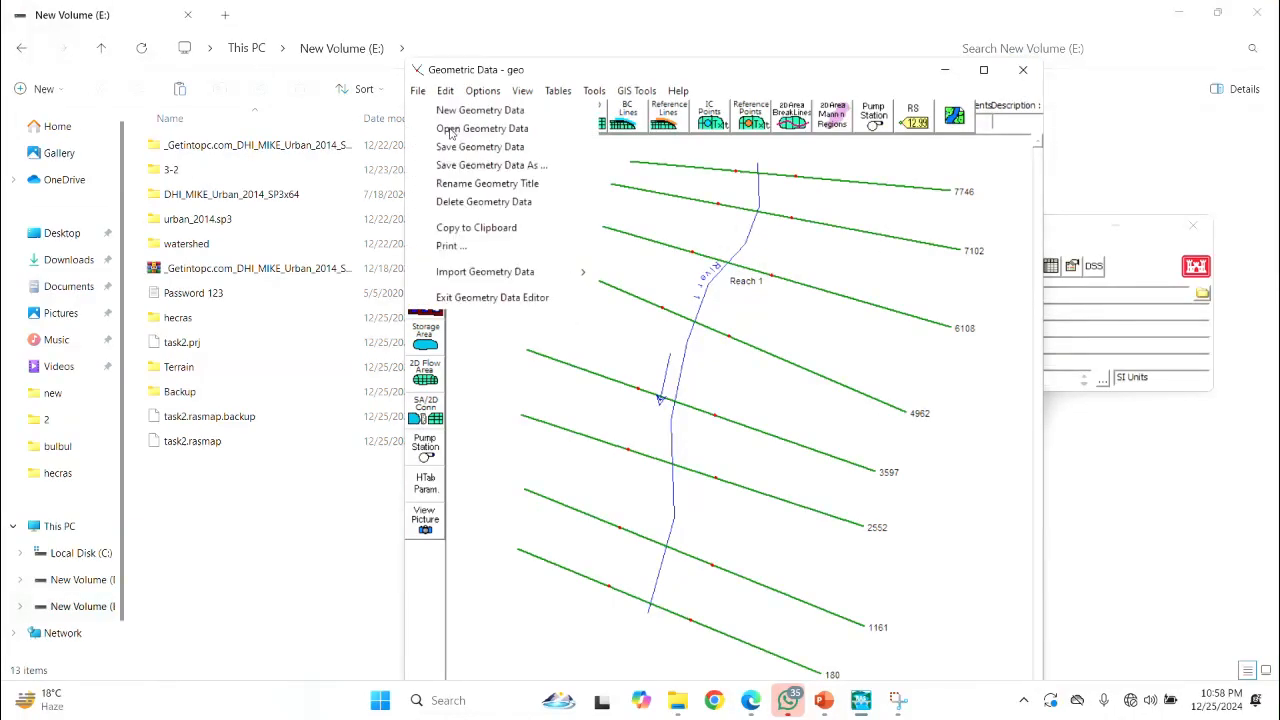
pyautogui.click(451, 150)
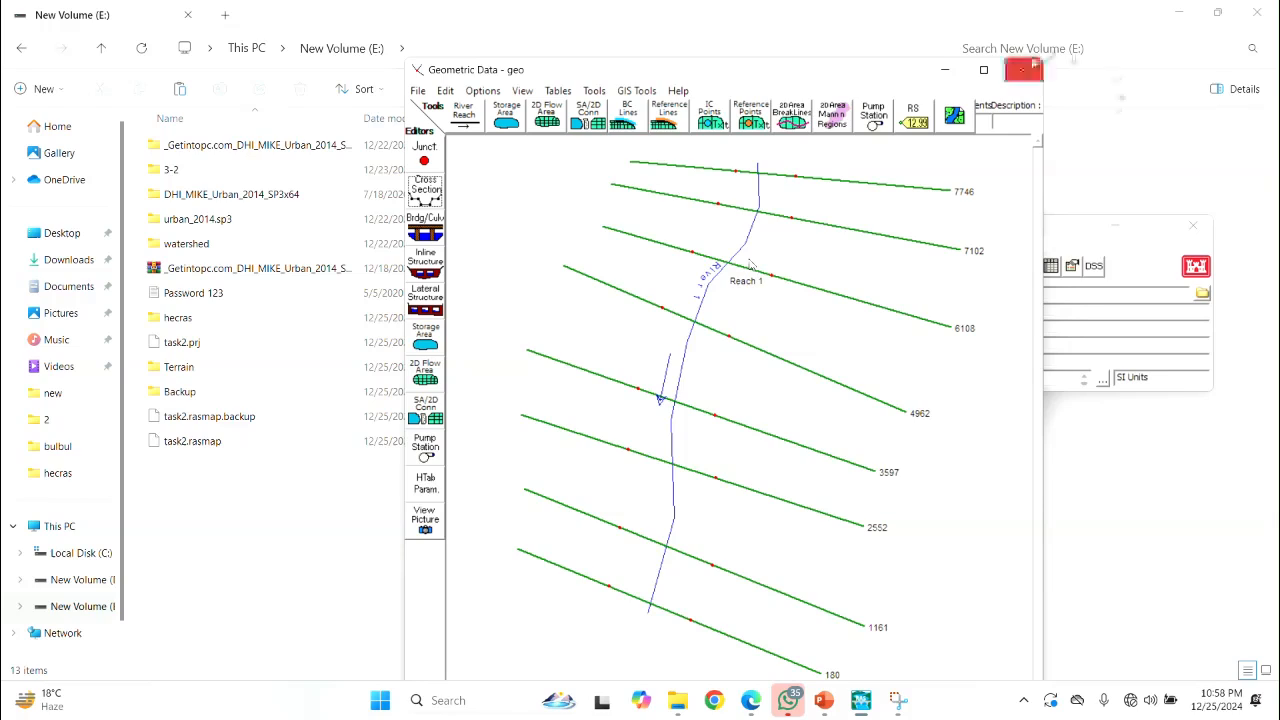
pyautogui.click(1022, 69)
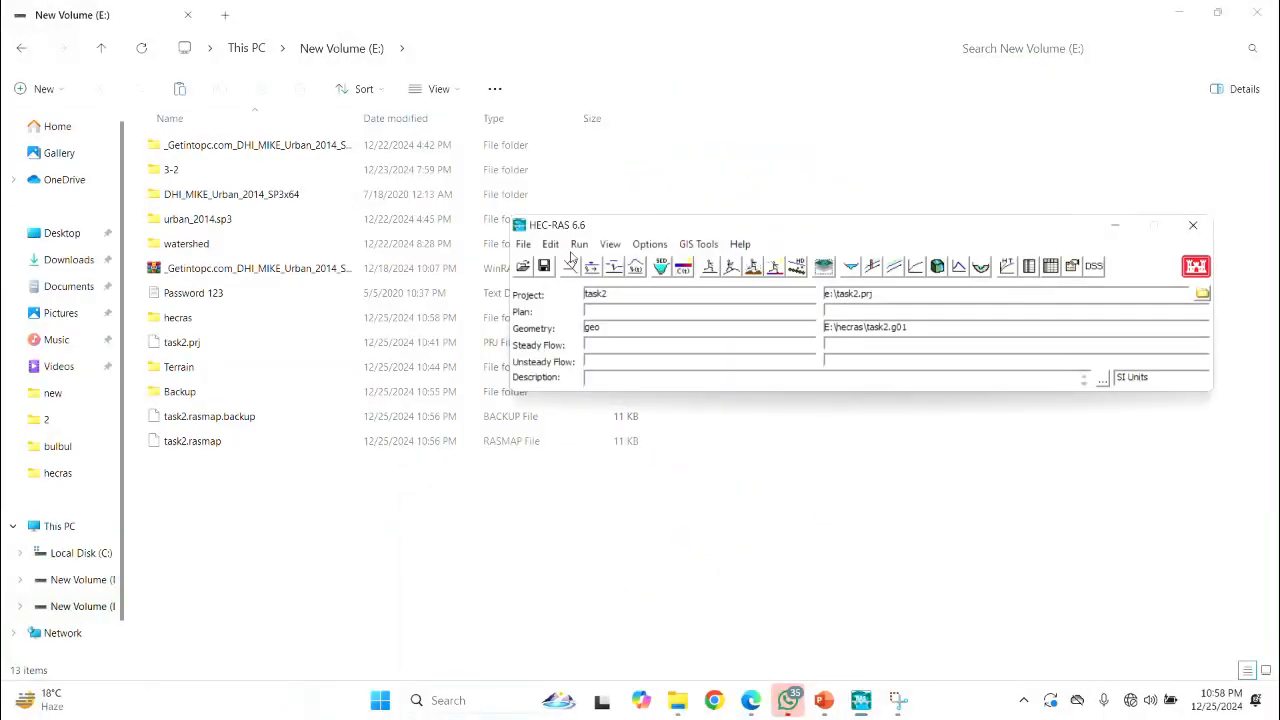
# - Open the steady flow data editor and check the flow discharge table on the PowerPoint flow data slide
pyautogui.click(551, 245)
pyautogui.click(600, 288)
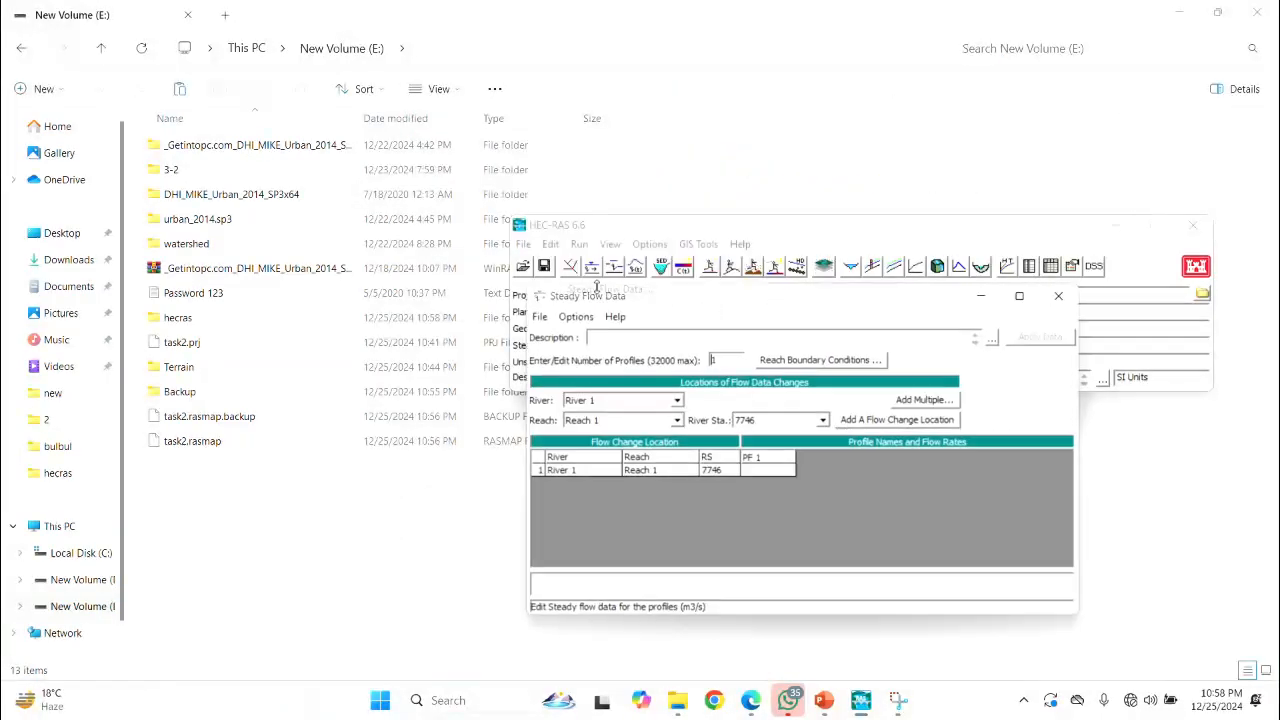
pyautogui.moveTo(746, 300); pyautogui.dragTo(489, 75)
pyautogui.click(824, 701)
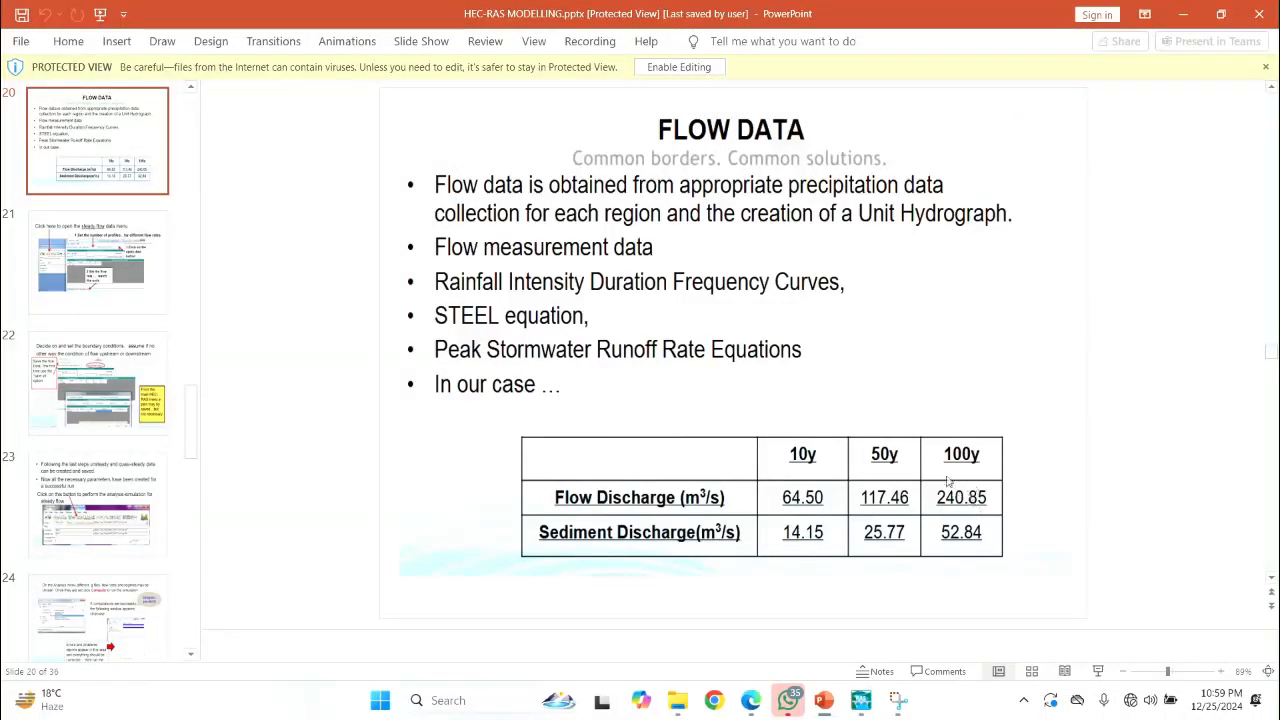
pyautogui.click(1181, 14)
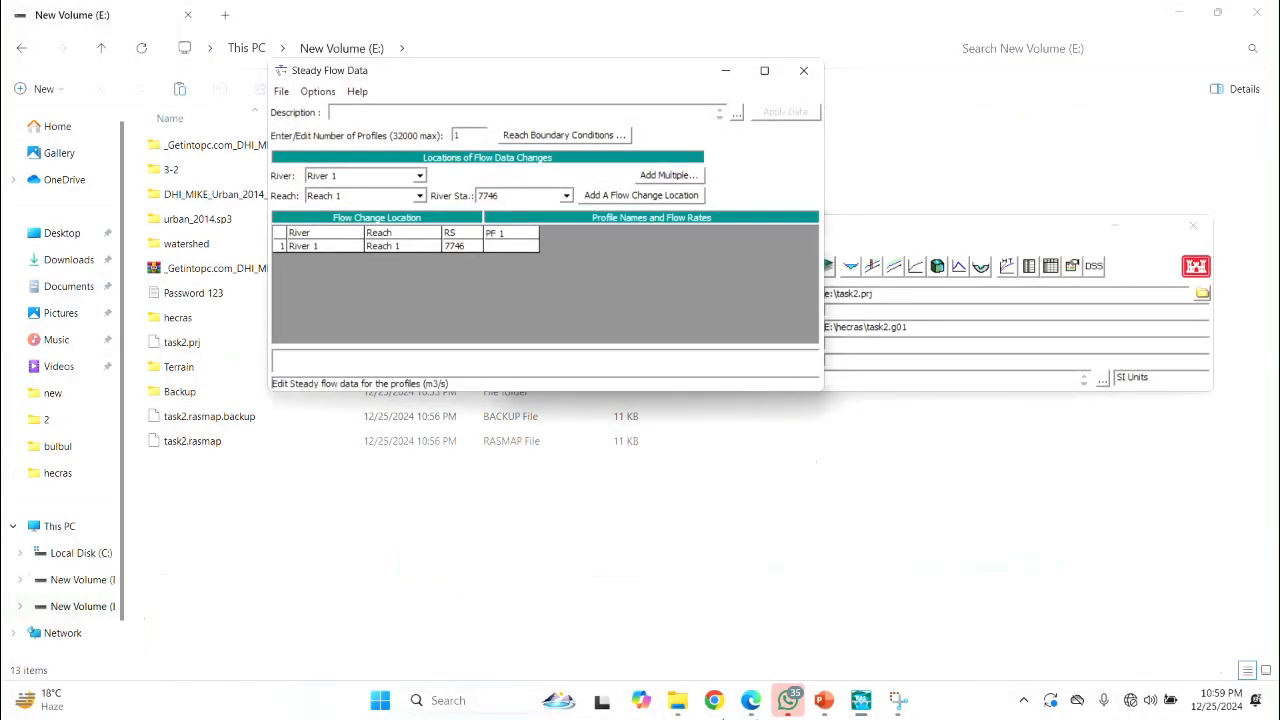
# - Set the PF 1 flow at River 1, Reach 1, station 7746 to 8000
pyautogui.click(512, 247)
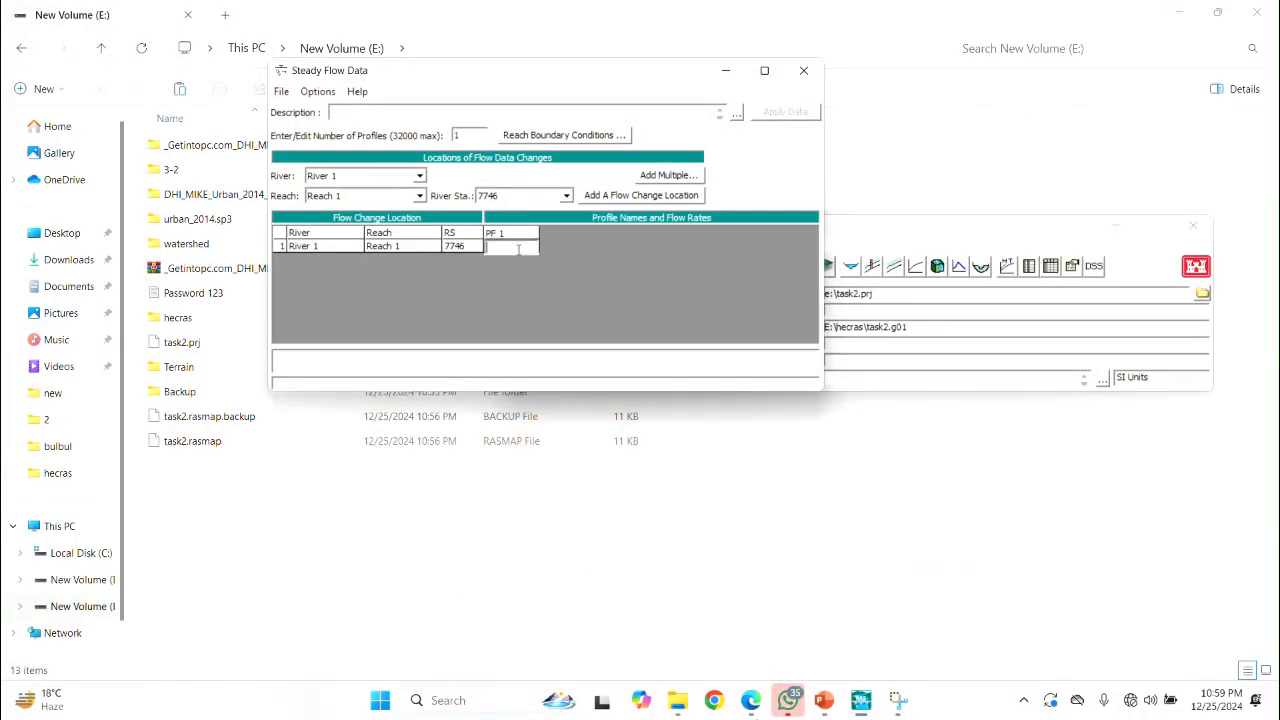
pyautogui.write('34')
pyautogui.press('BackSpace')
pyautogui.press('BackSpace')
pyautogui.press('BackSpace')
pyautogui.write('800')
# - Set the downstream boundary condition of Reach 1 to normal depth with a slope of 0.02 for all profiles
pyautogui.click(536, 141)
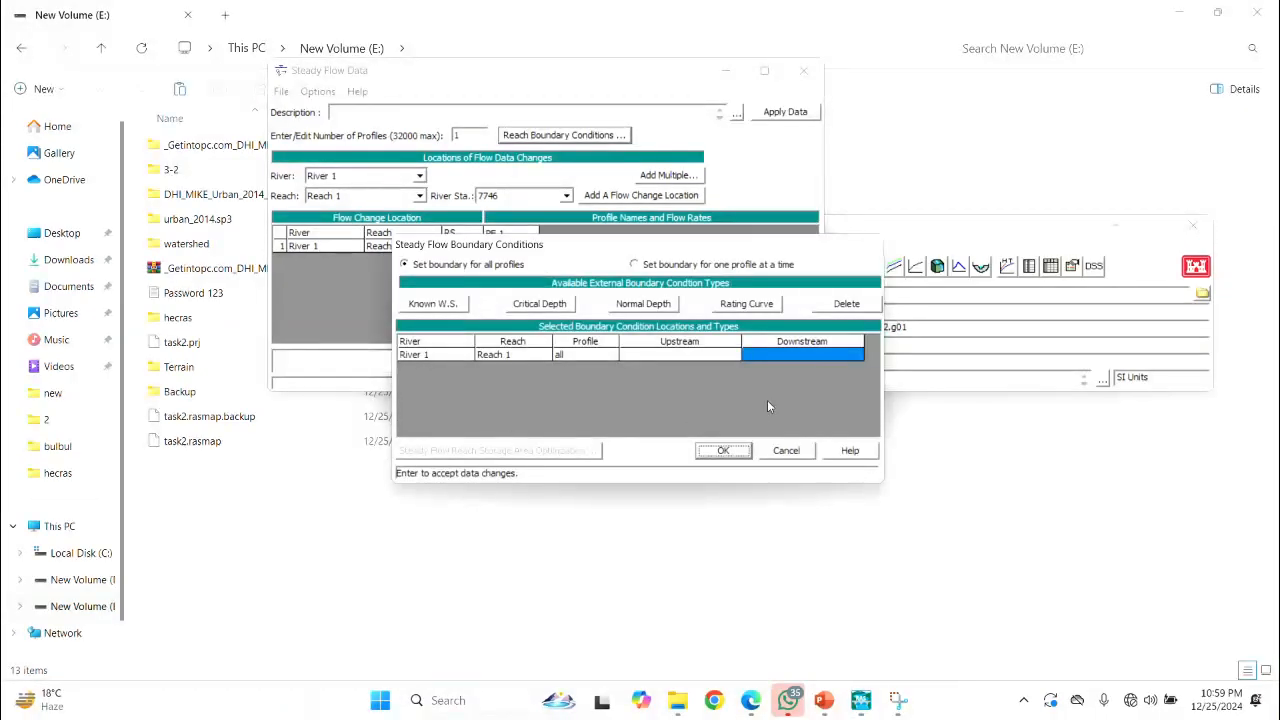
pyautogui.click(792, 354)
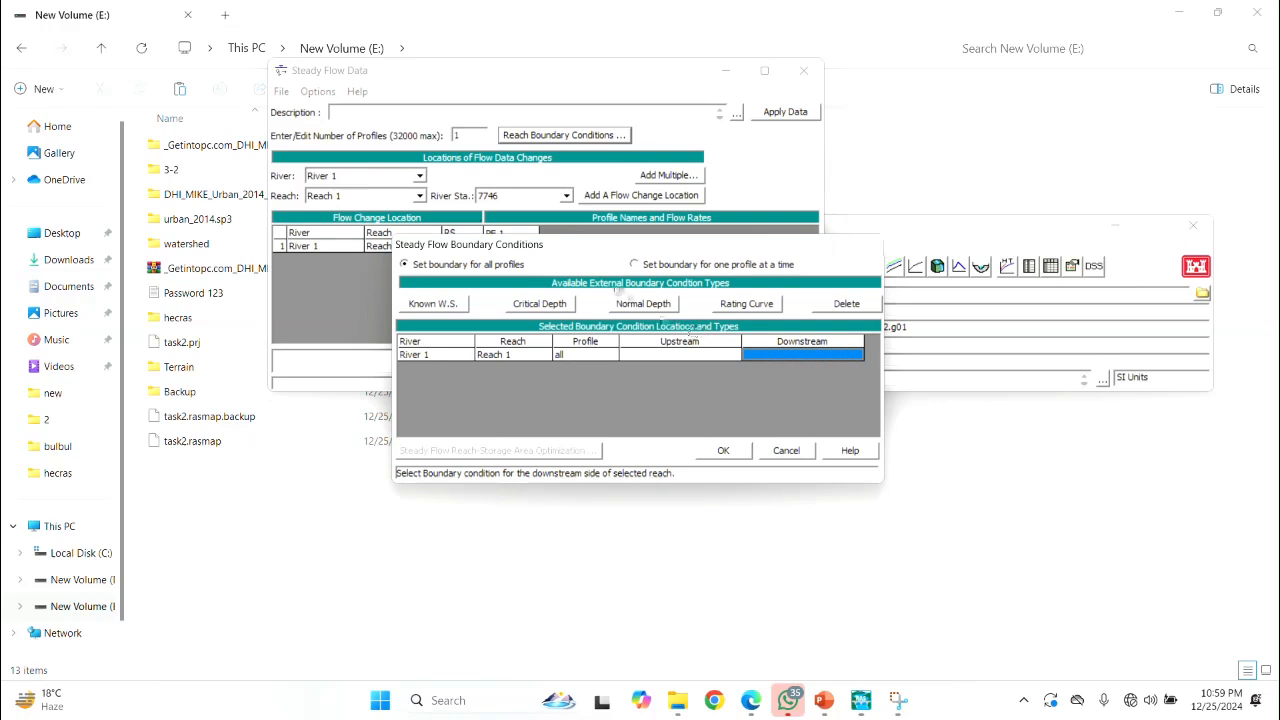
pyautogui.click(620, 295)
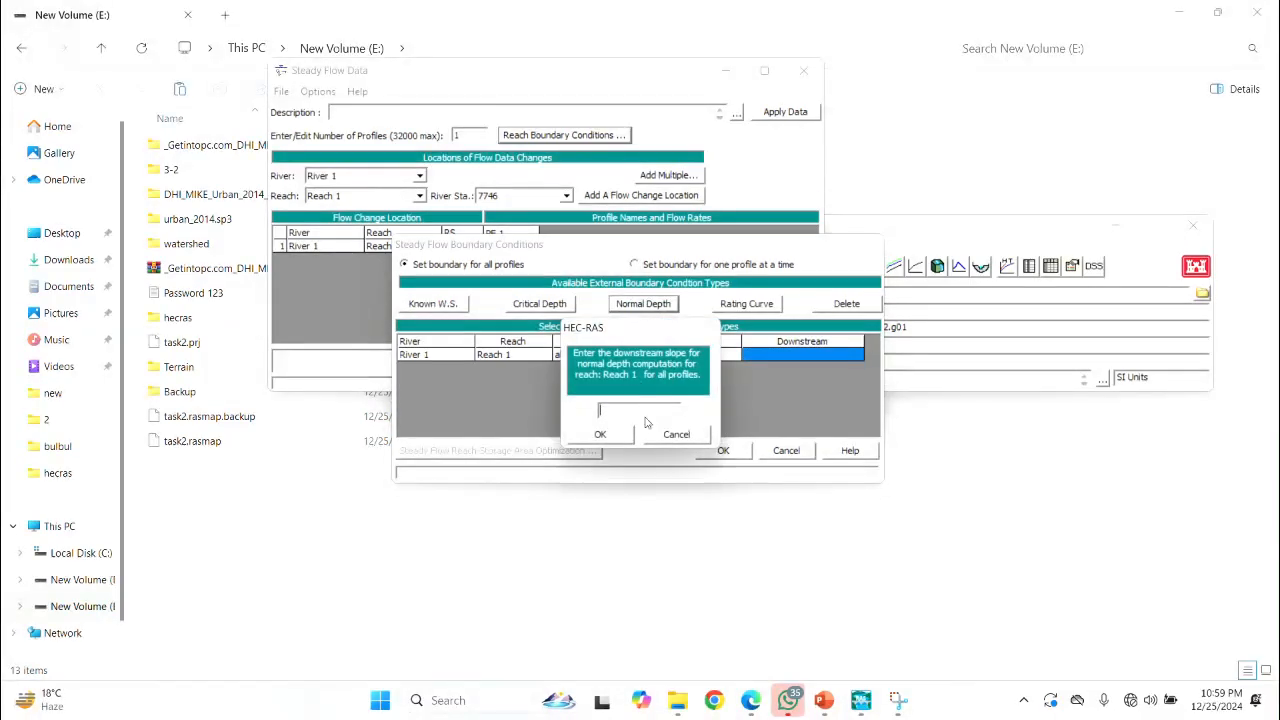
pyautogui.write('0.02')
pyautogui.click(602, 436)
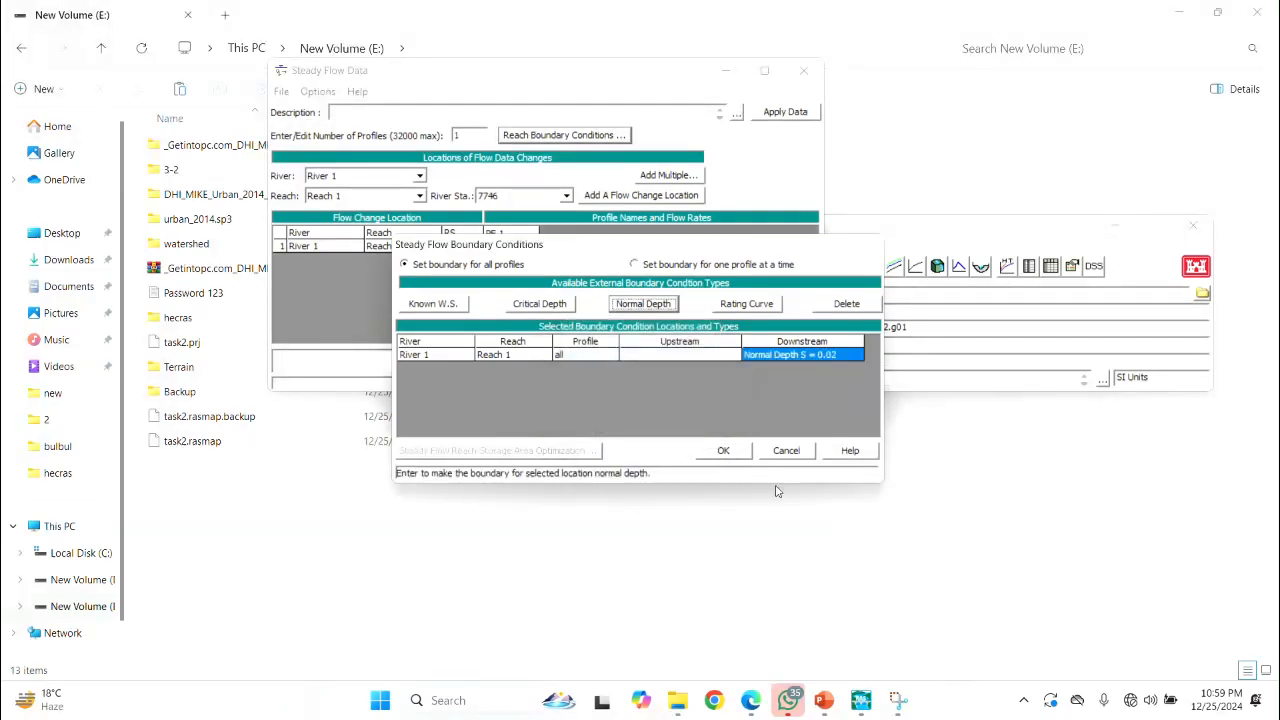
pyautogui.click(726, 450)
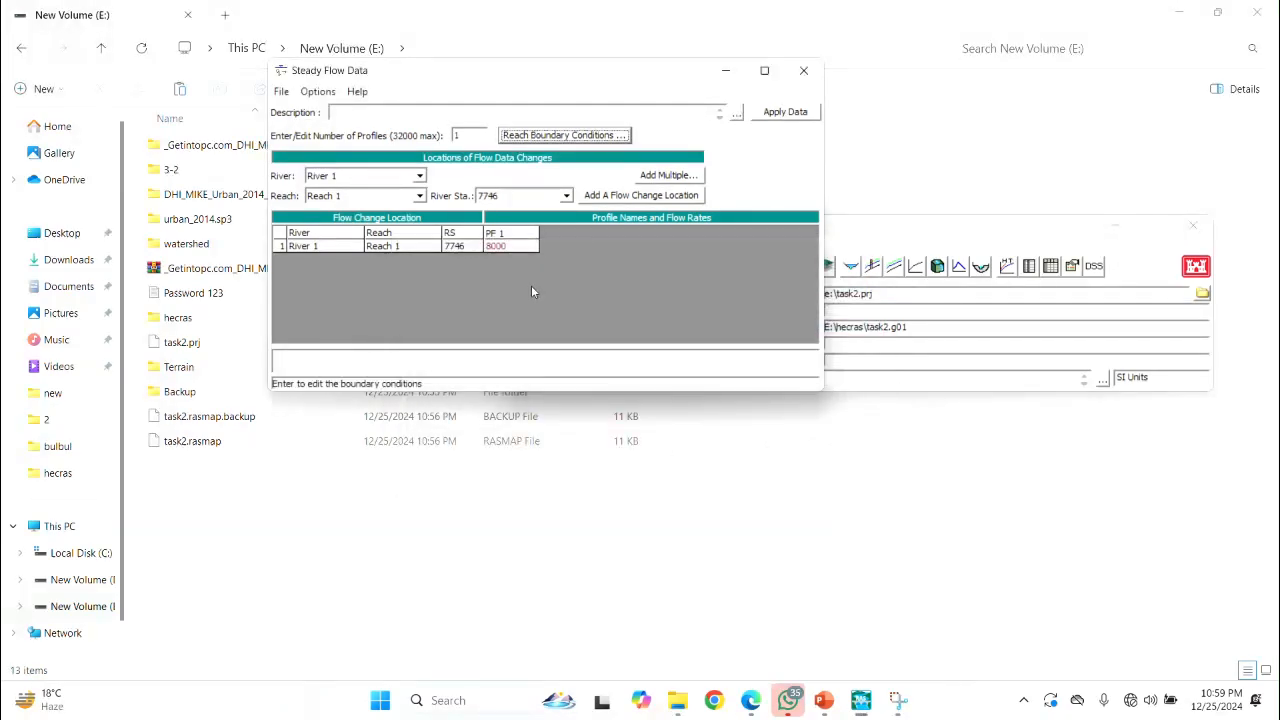
# - Apply the steady flow data, save it with the title flowdata, and close the editor
pyautogui.click(802, 117)
pyautogui.click(282, 91)
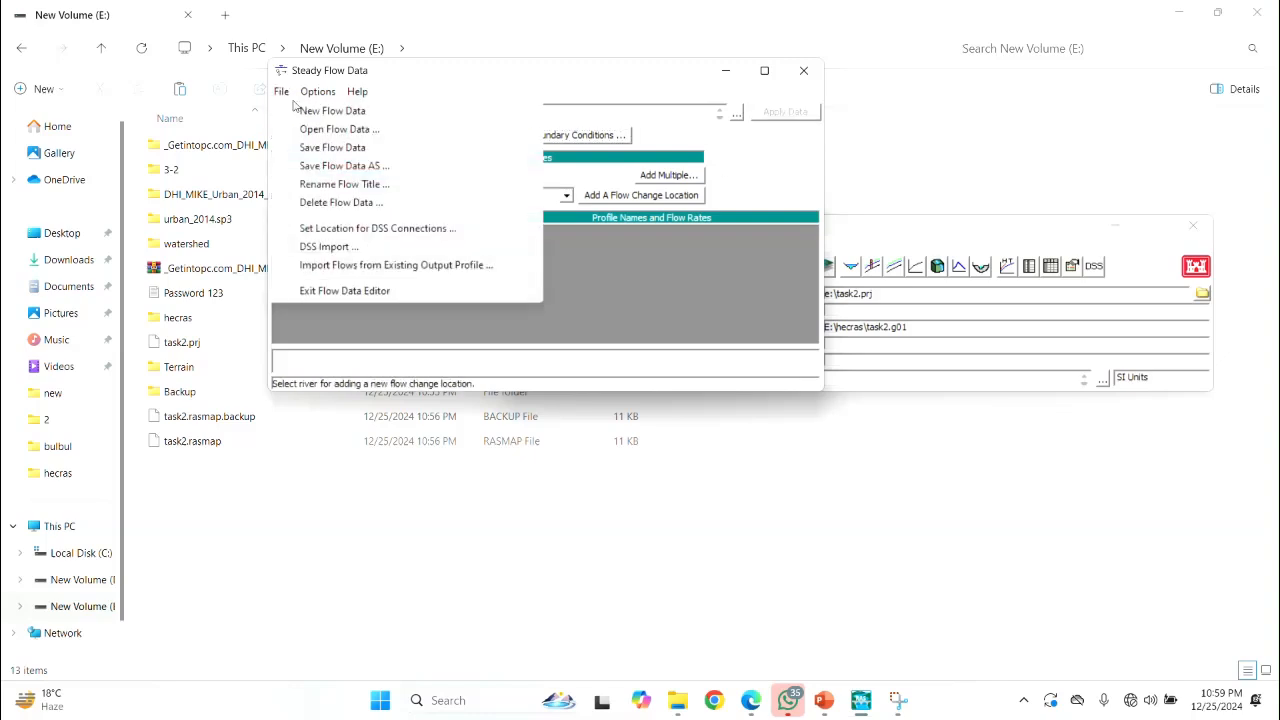
pyautogui.click(352, 150)
pyautogui.write('f')
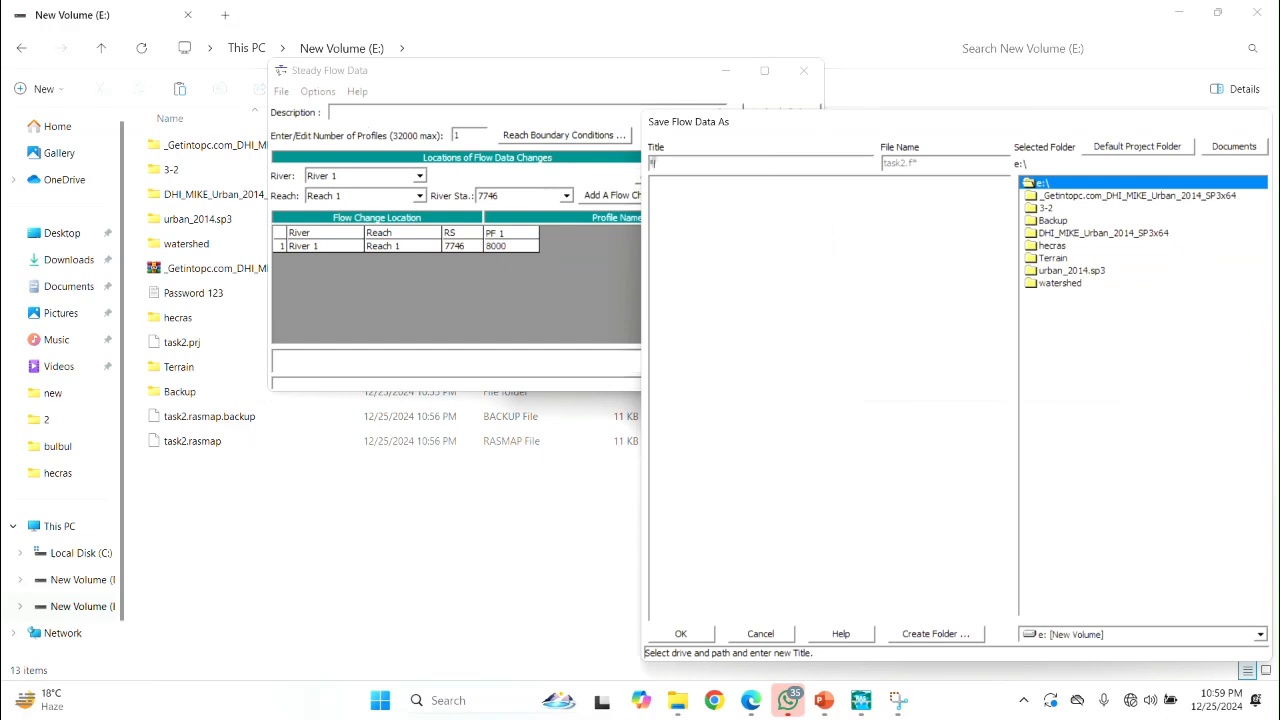
pyautogui.write('lowdata')
pyautogui.click(680, 634)
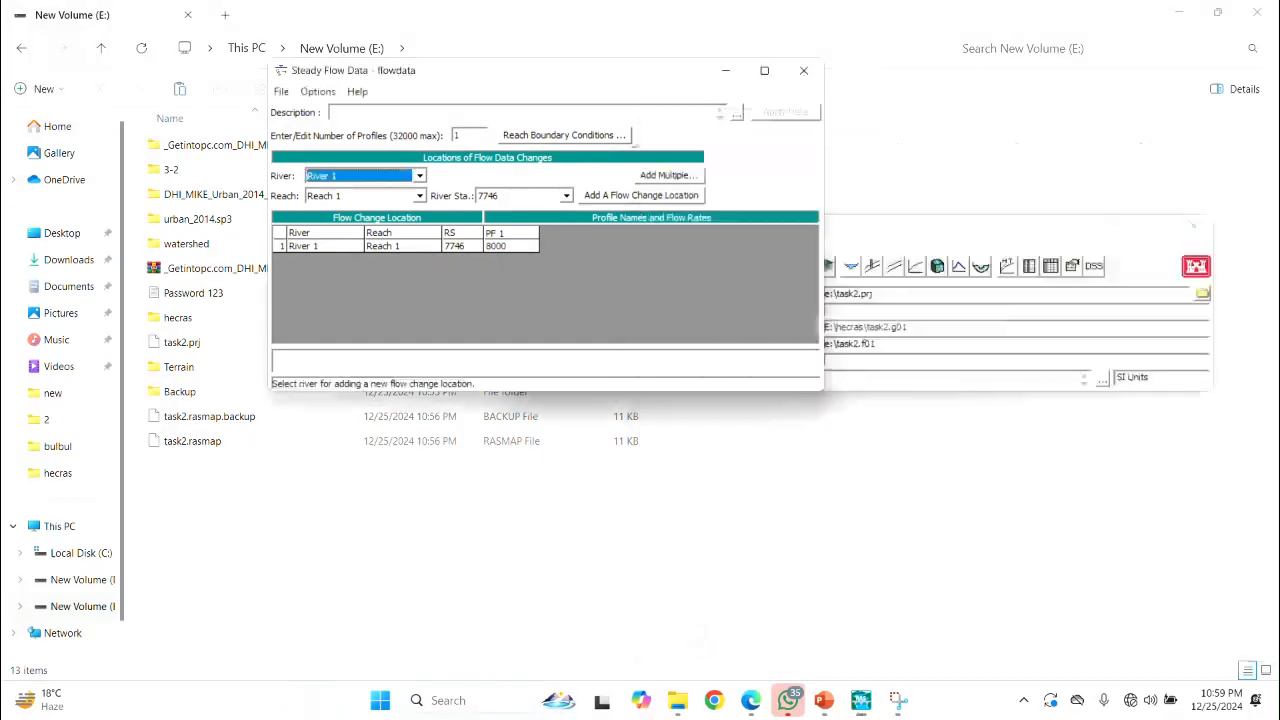
pyautogui.click(806, 71)
# - Open a steady flow analysis with the short ID 500yrs and enable floodplain mapping
pyautogui.click(582, 244)
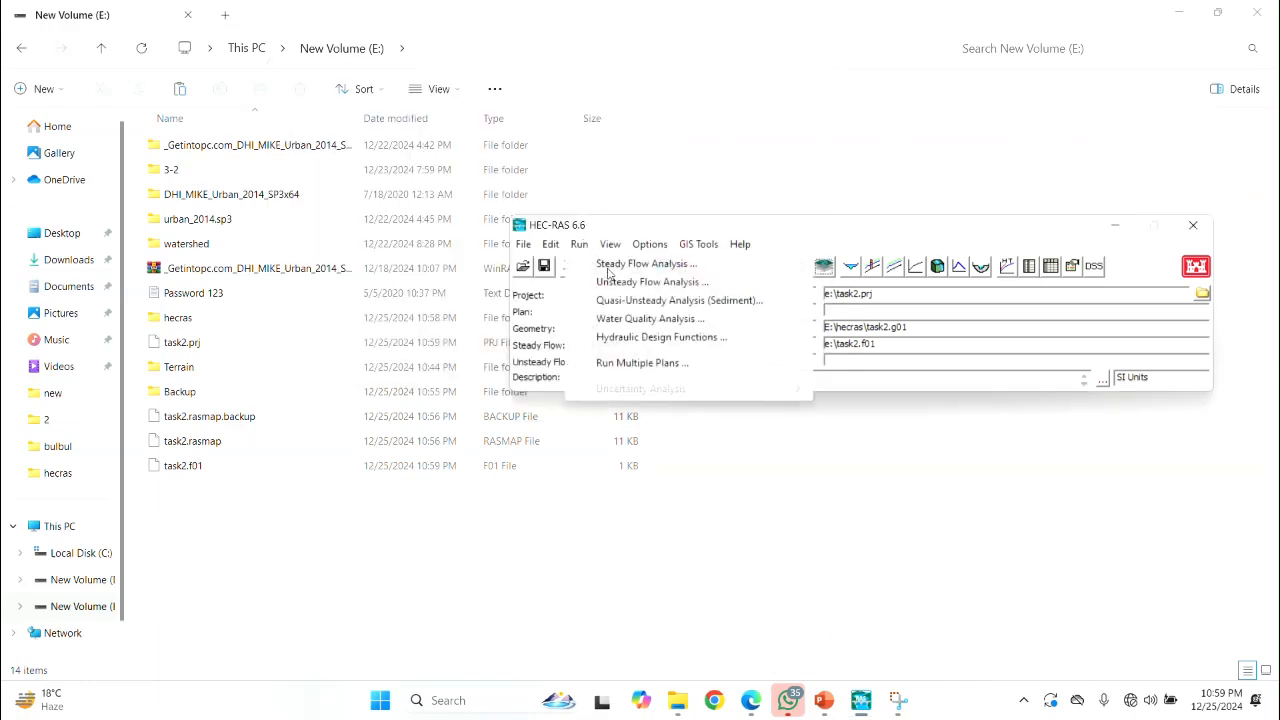
pyautogui.click(581, 245)
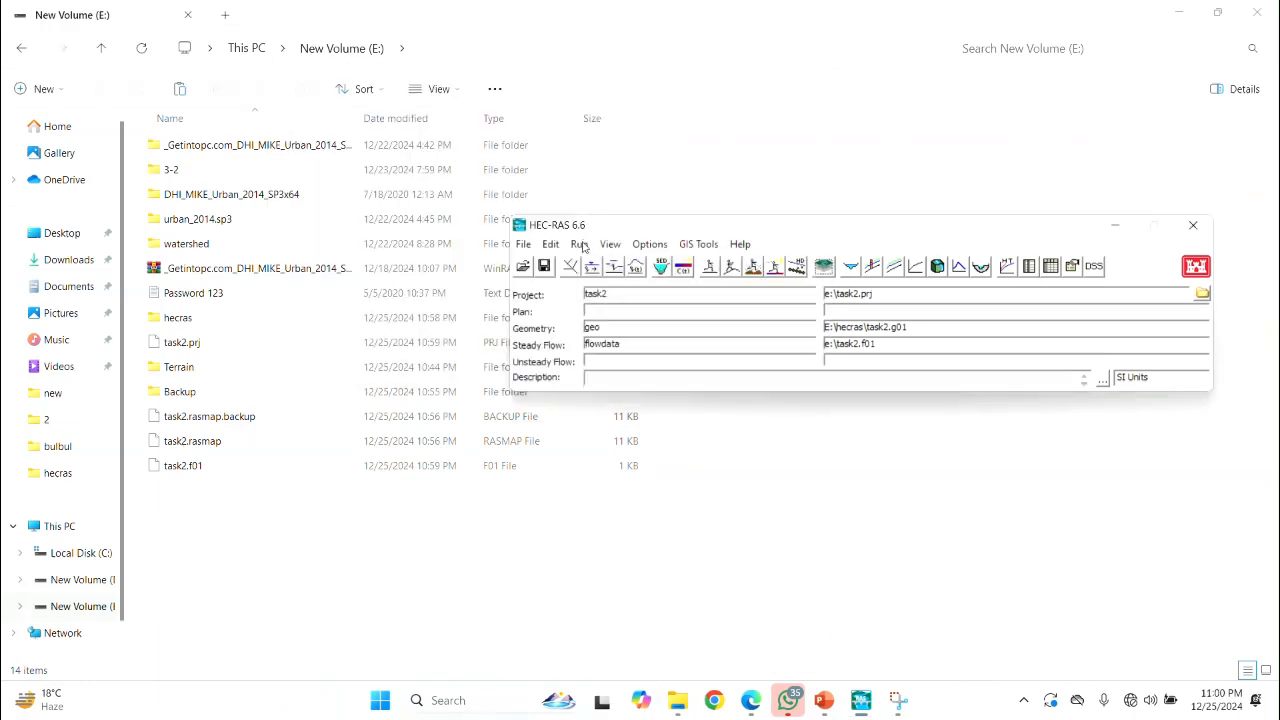
pyautogui.click(582, 245)
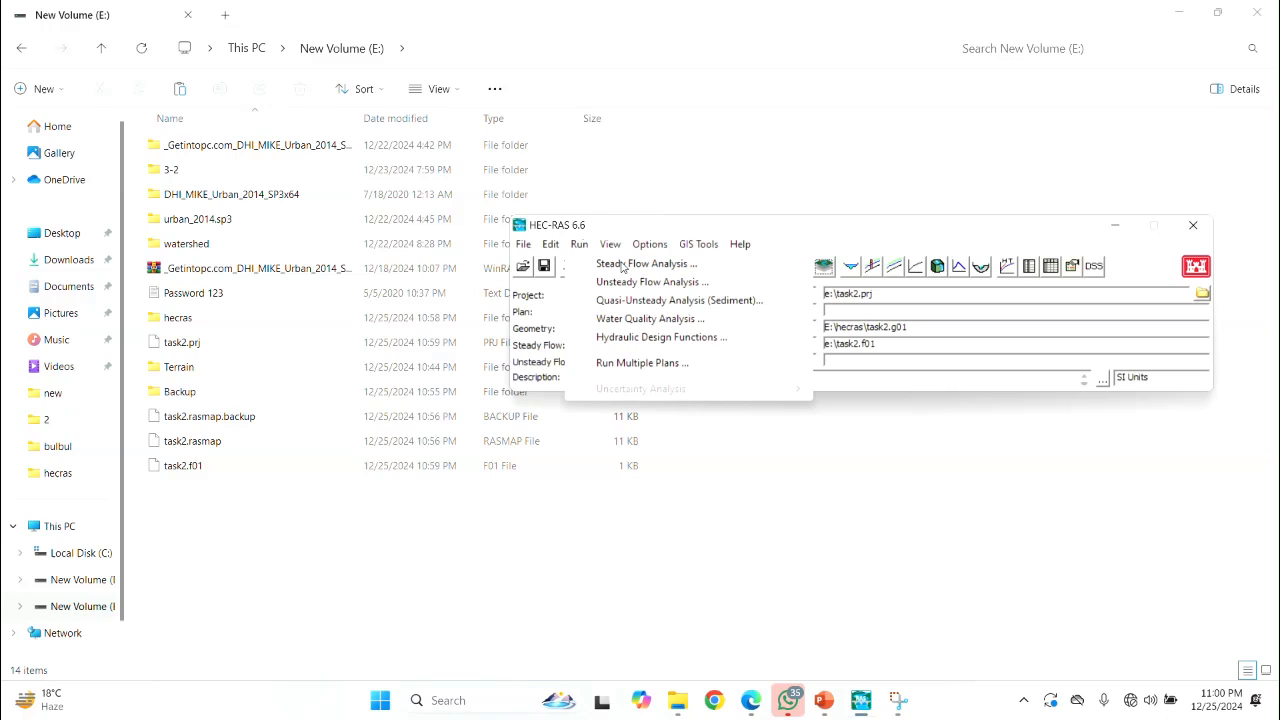
pyautogui.click(622, 265)
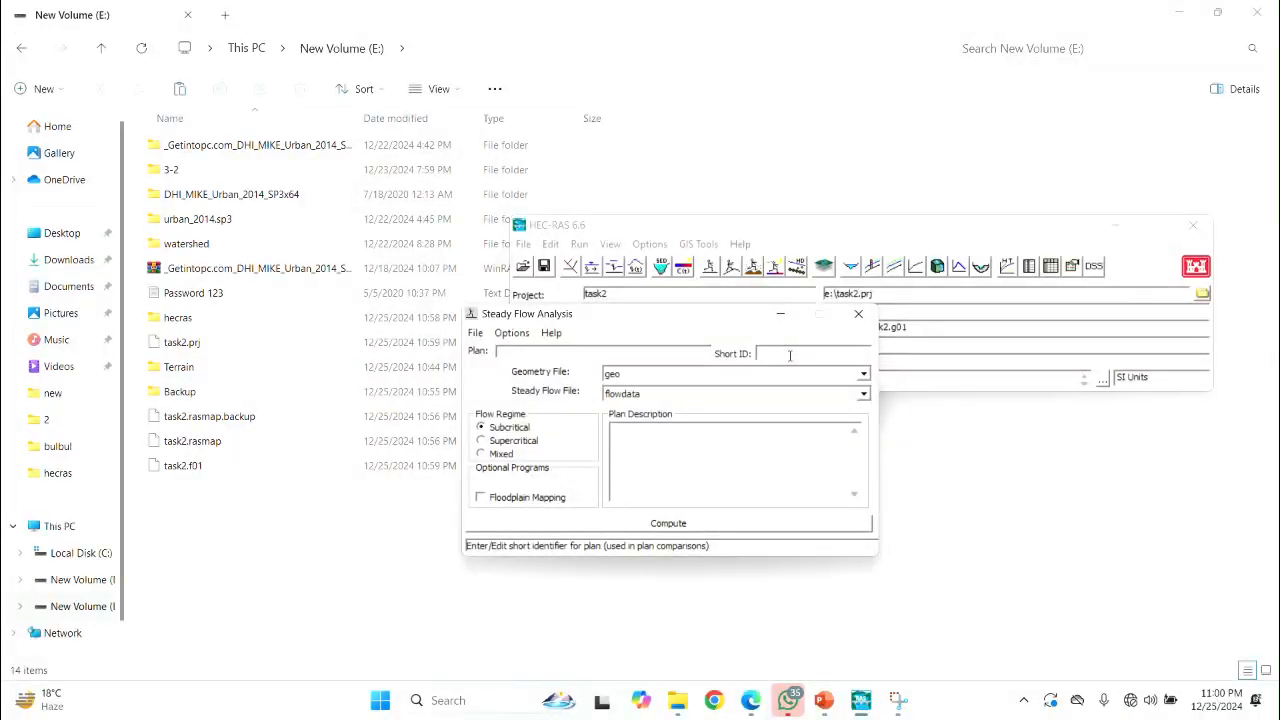
pyautogui.write('00yrs')
pyautogui.click(480, 497)
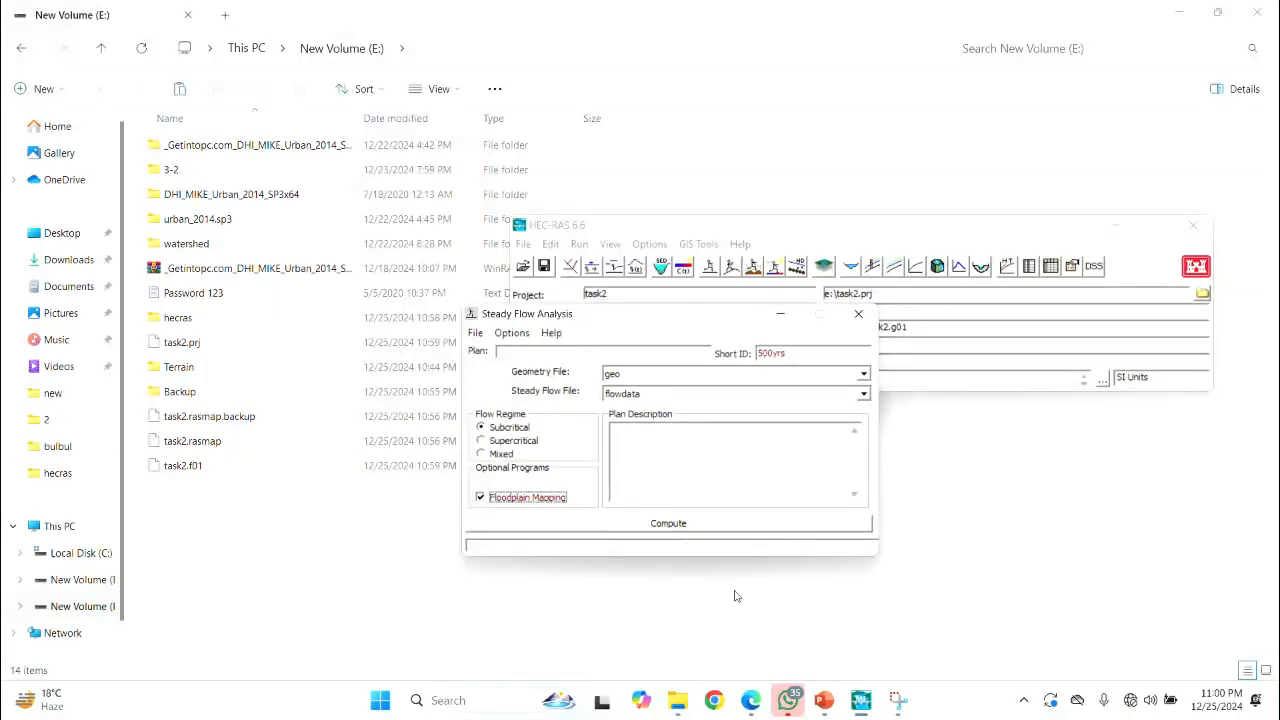
# - Compute the steady flow analysis, close the finished computations report and return to the main project window
pyautogui.click(668, 523)
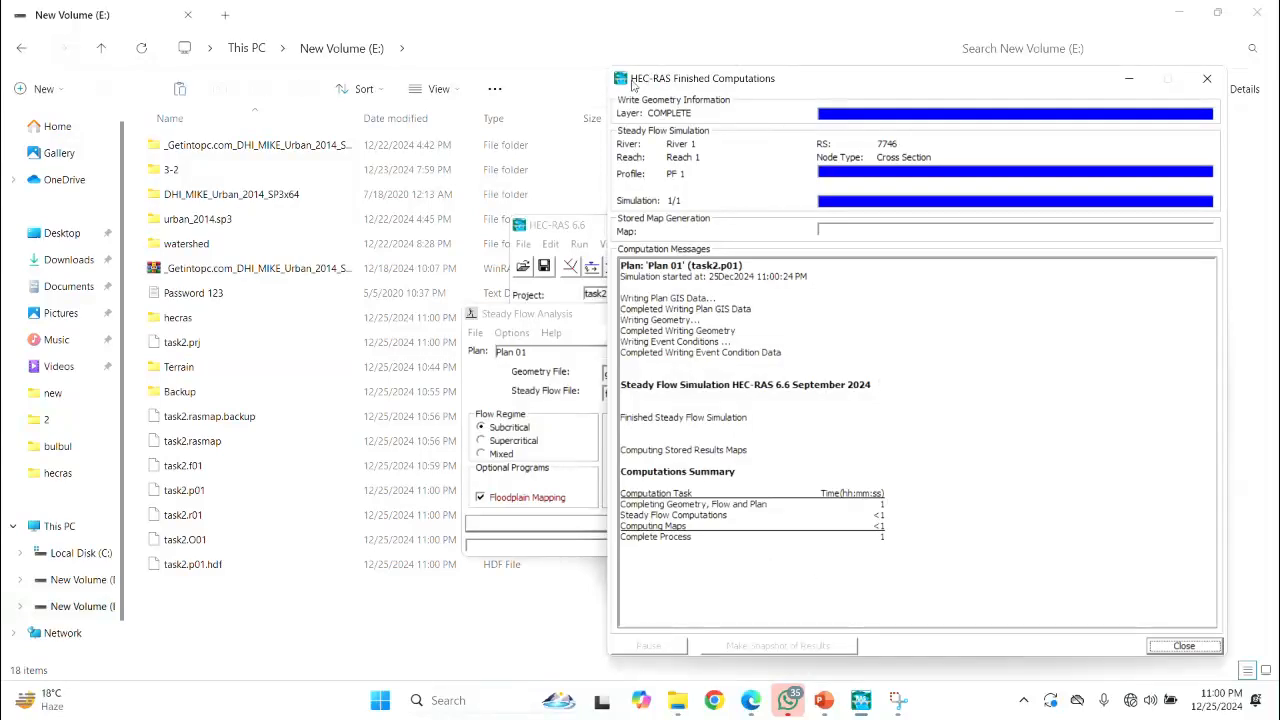
pyautogui.click(1185, 646)
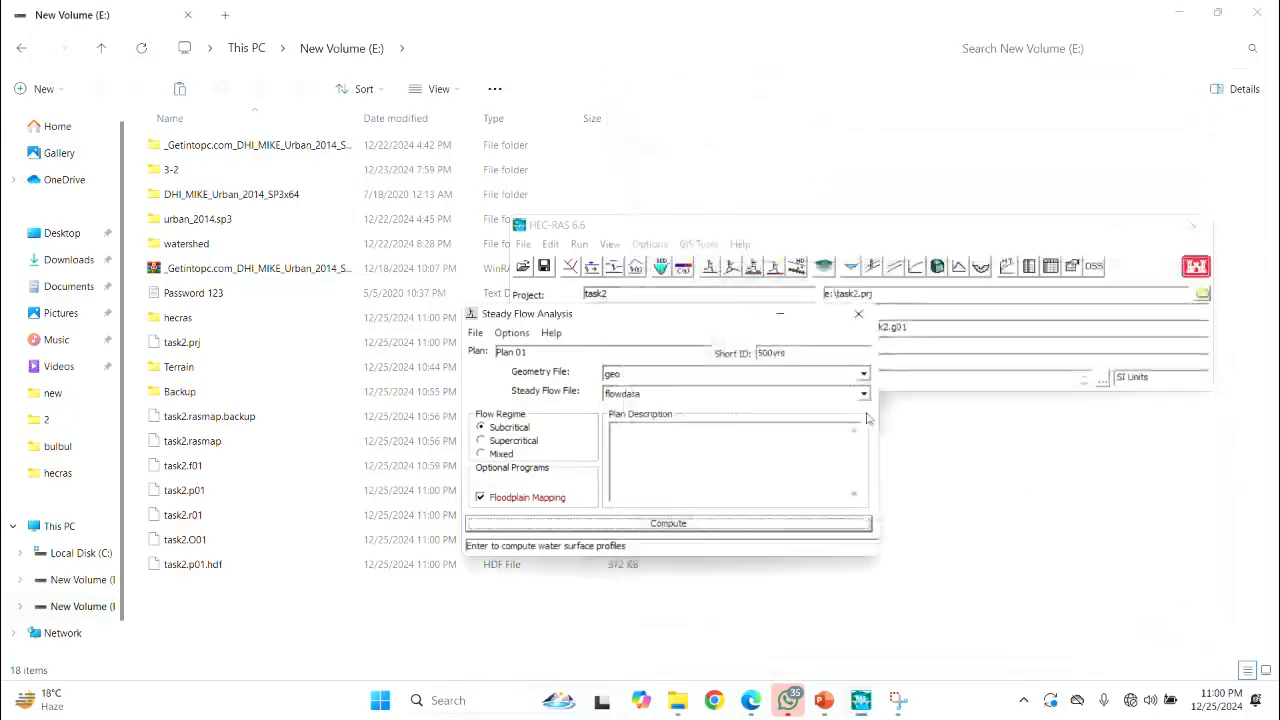
pyautogui.click(772, 230)
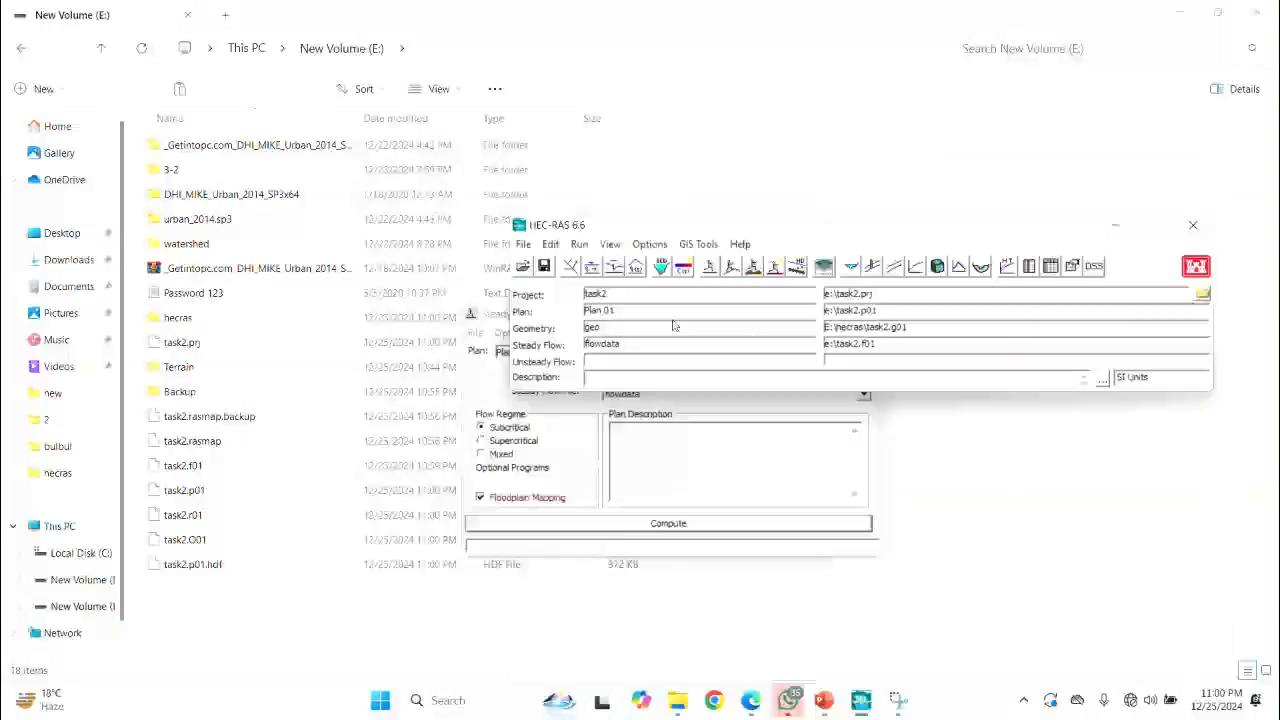
# - Open the cross section plot of River 1, Reach 1 and go upstream through the stations to 6108
pyautogui.click(850, 274)
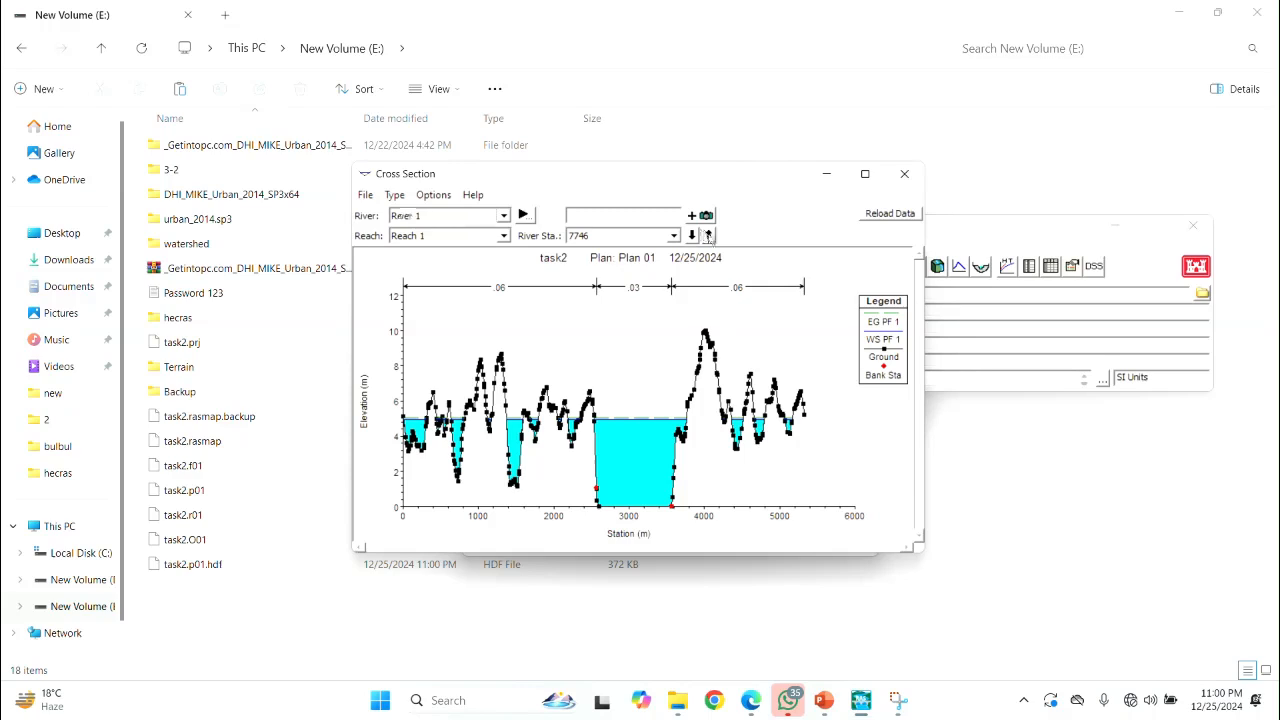
pyautogui.click(708, 235)
pyautogui.click(708, 235)
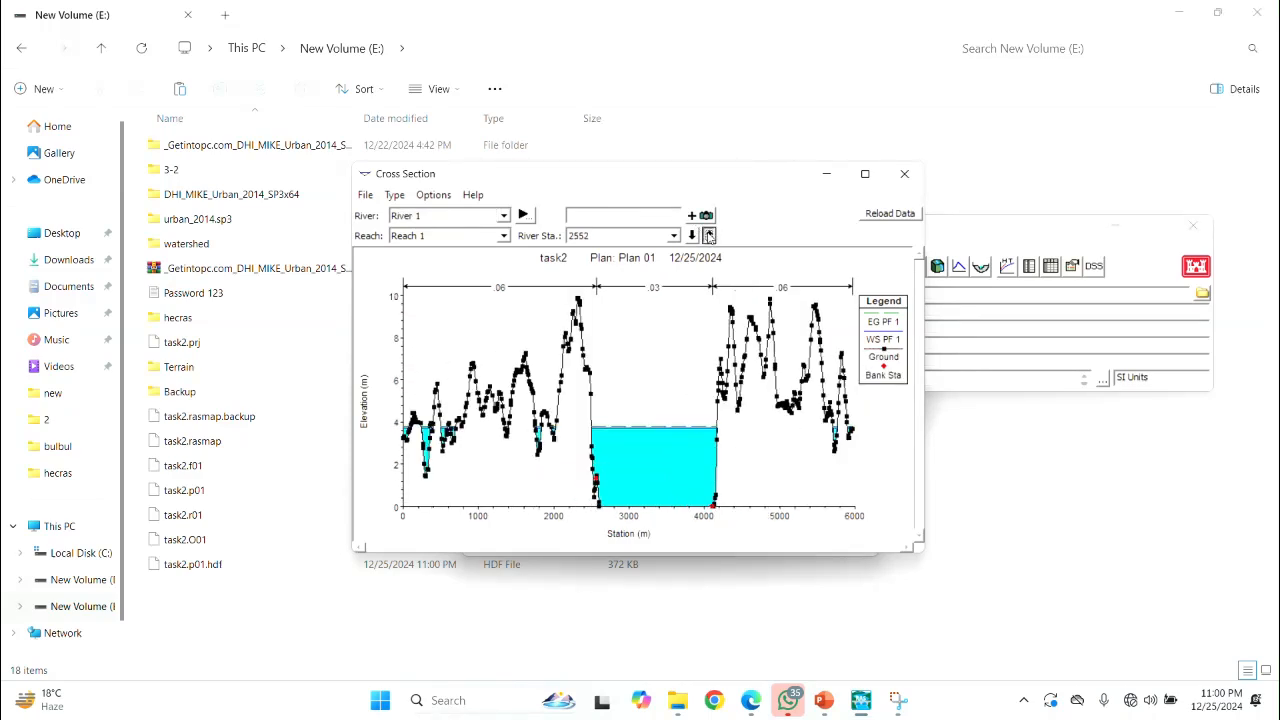
pyautogui.click(708, 235)
pyautogui.click(708, 235)
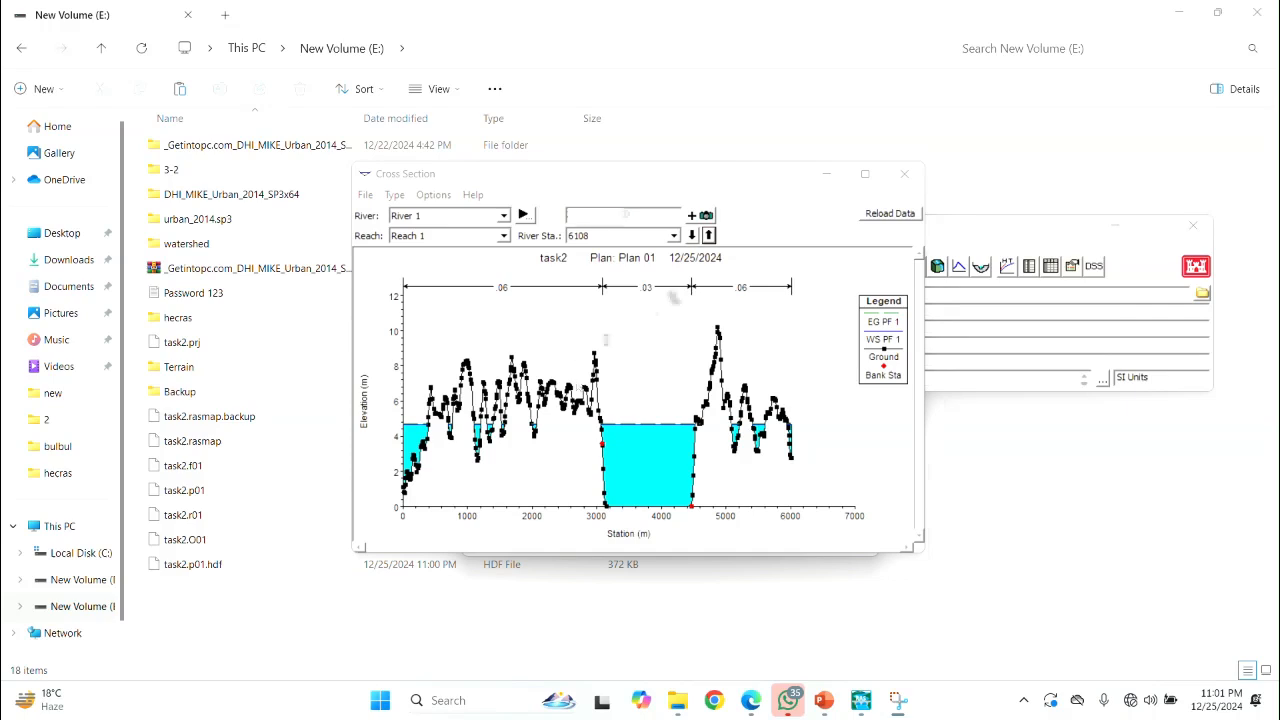
# - Compare the water surface at river stations 180 and 7746 in the cross section plot
pyautogui.click(673, 235)
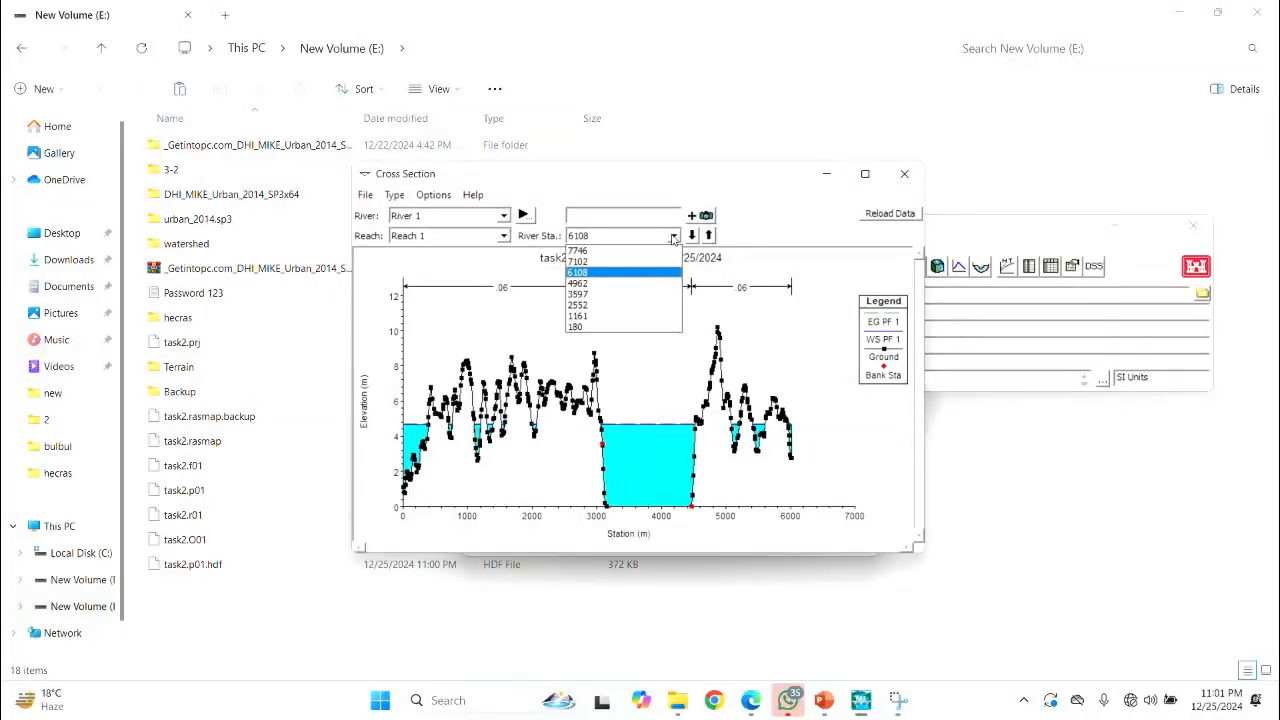
pyautogui.click(620, 327)
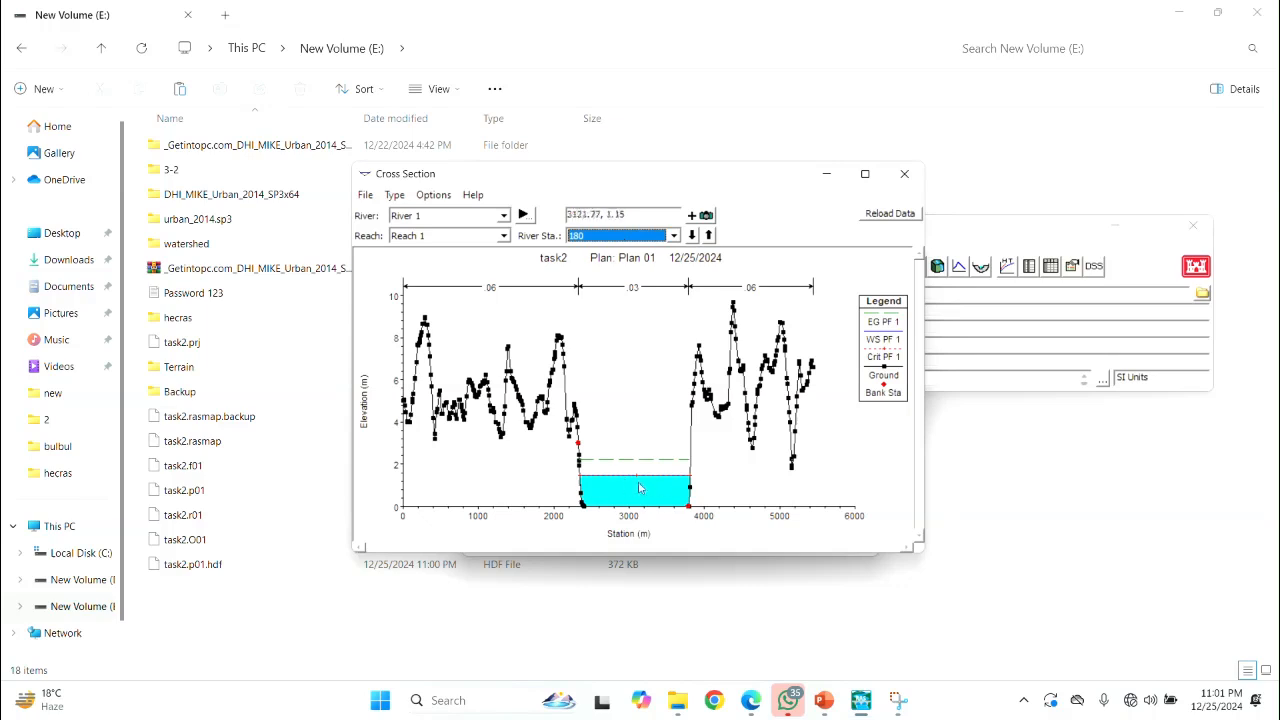
pyautogui.click(674, 235)
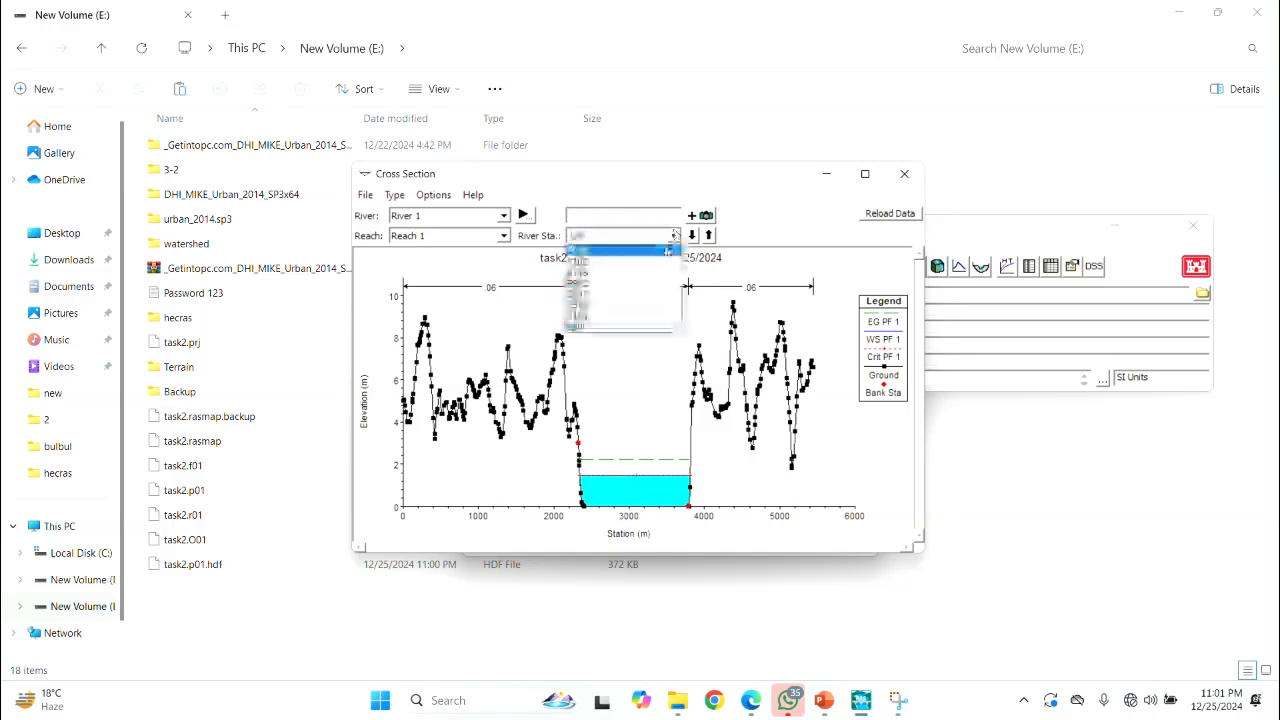
pyautogui.click(644, 253)
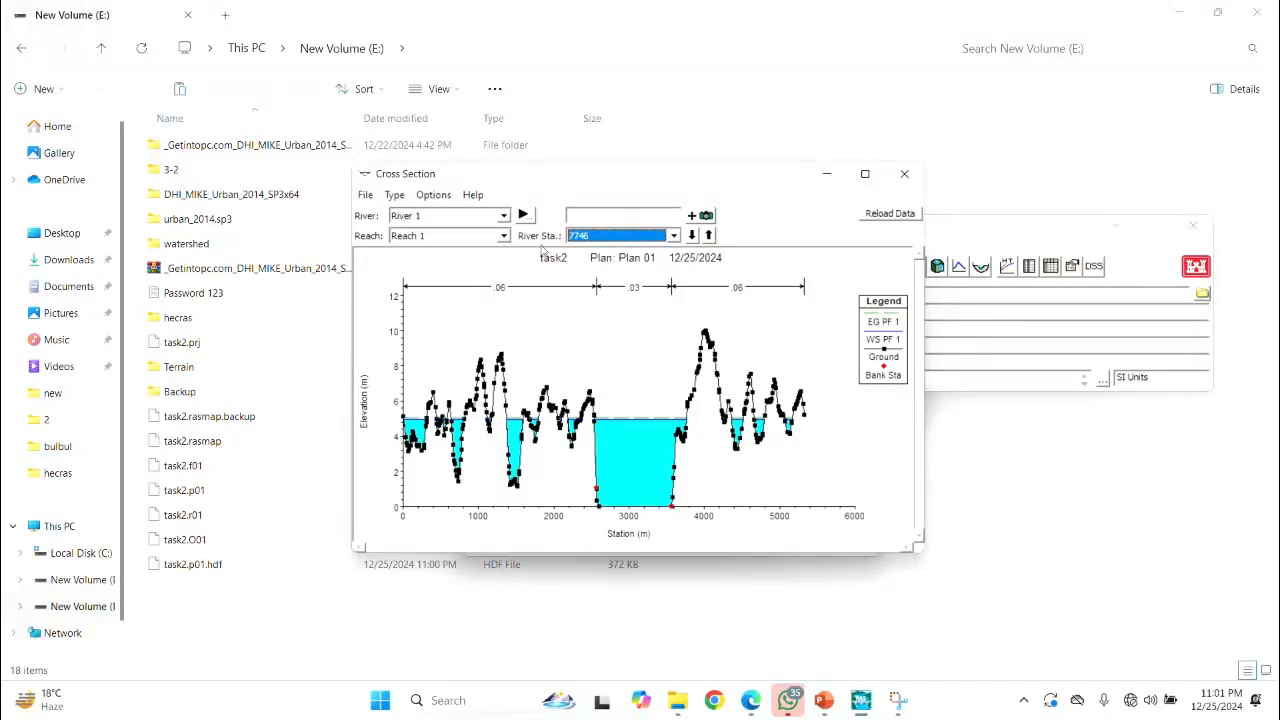
# - Step through the Reach 1 cross sections once more from station 7746 and close the plot
pyautogui.click(555, 30)
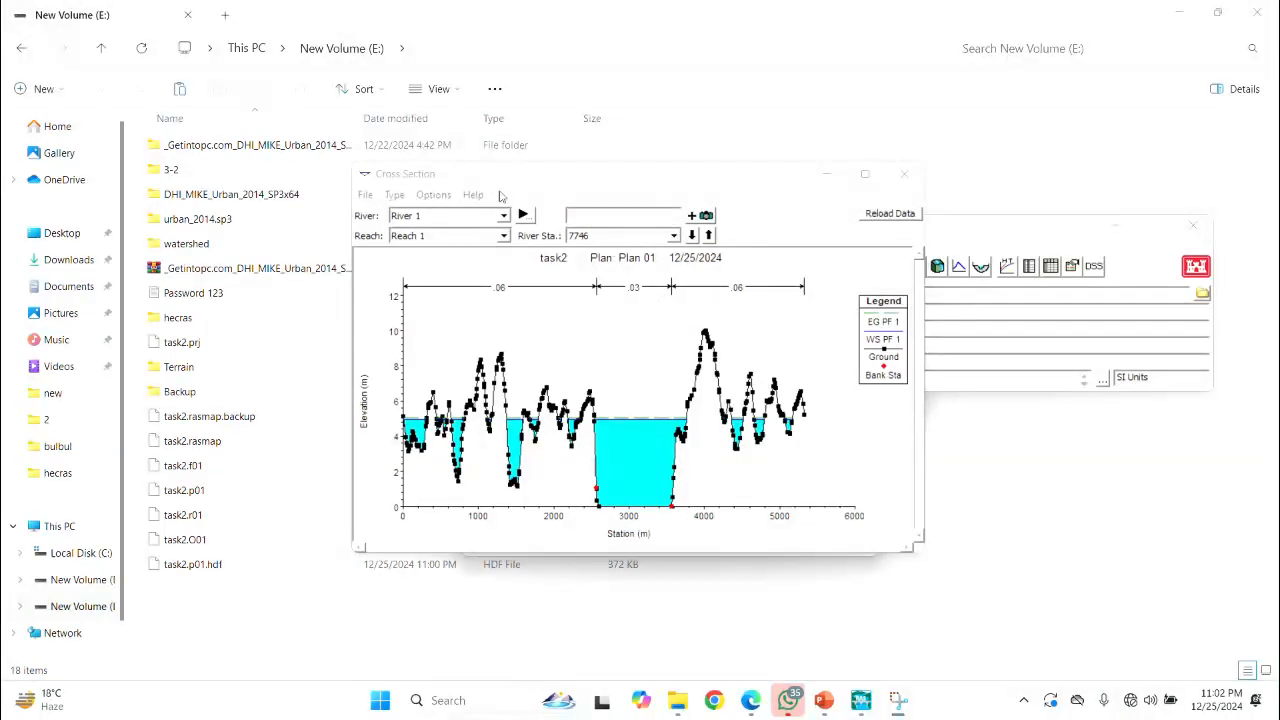
pyautogui.click(708, 236)
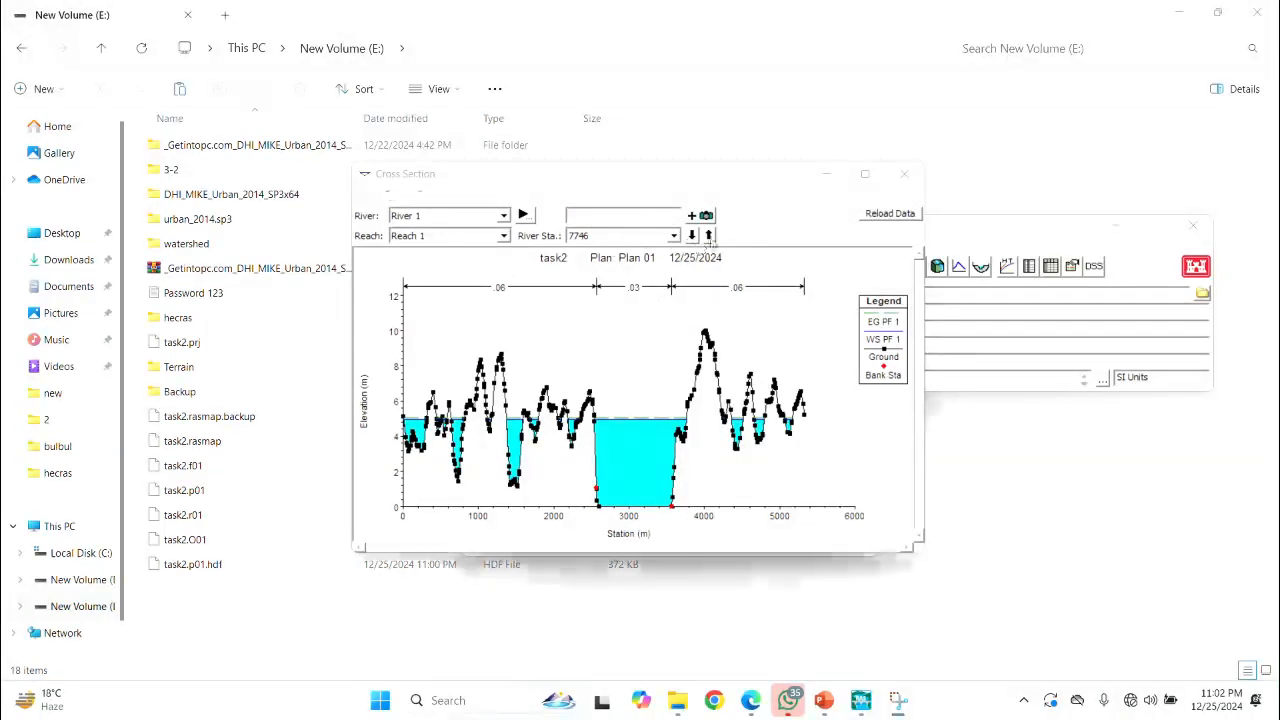
pyautogui.click(709, 236)
pyautogui.click(709, 236)
pyautogui.click(709, 236)
pyautogui.click(709, 236)
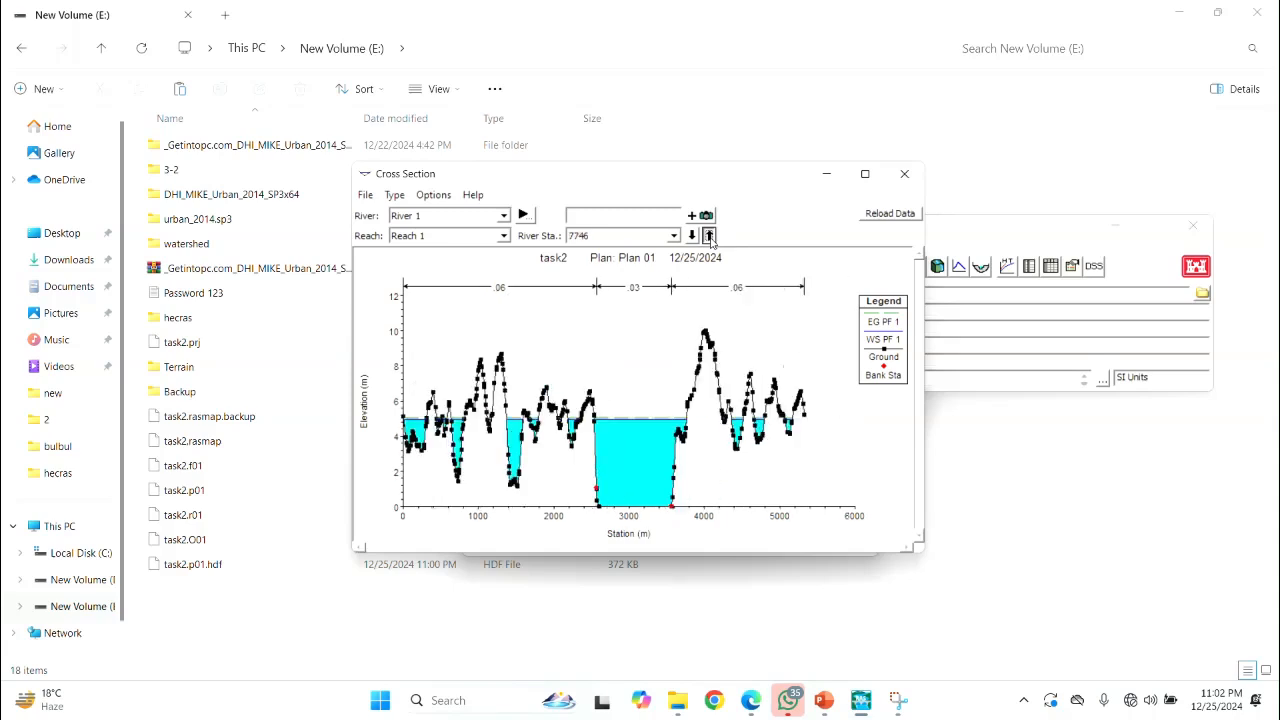
pyautogui.click(709, 236)
pyautogui.click(904, 173)
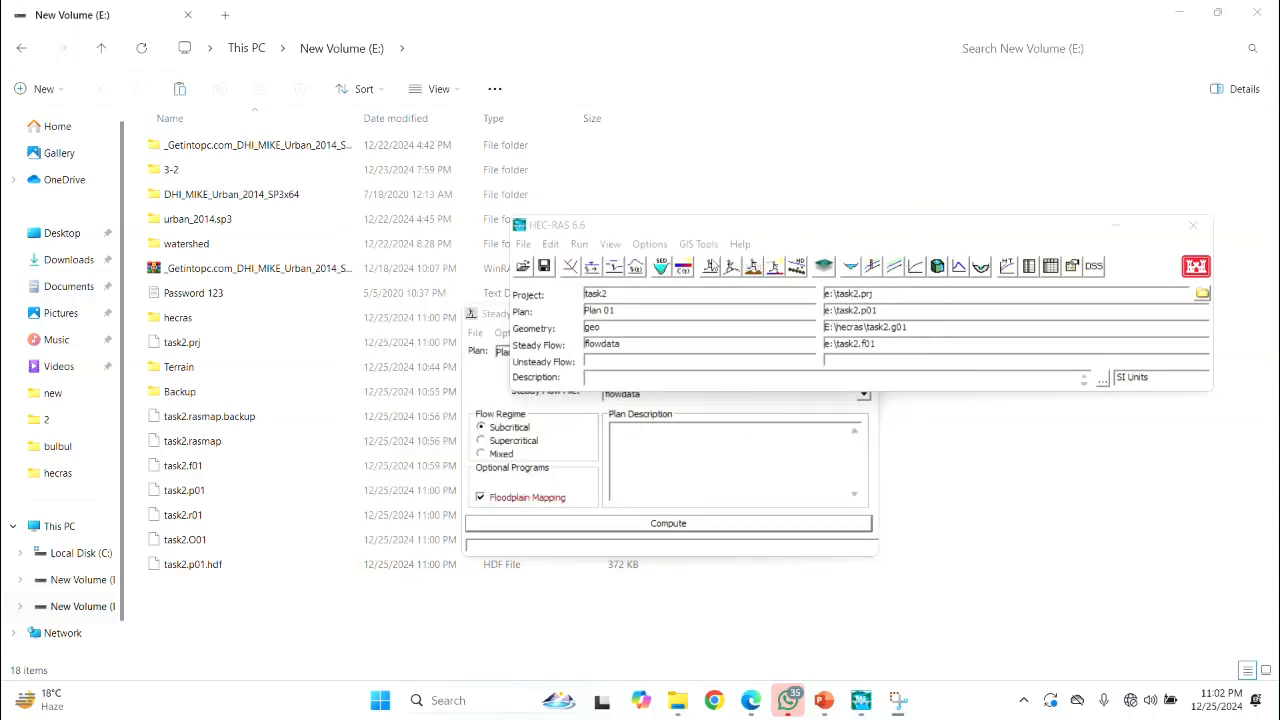
# - Open RAS Mapper, show the Google Satellite map layer and hide the terrains
pyautogui.click(699, 244)
pyautogui.click(736, 264)
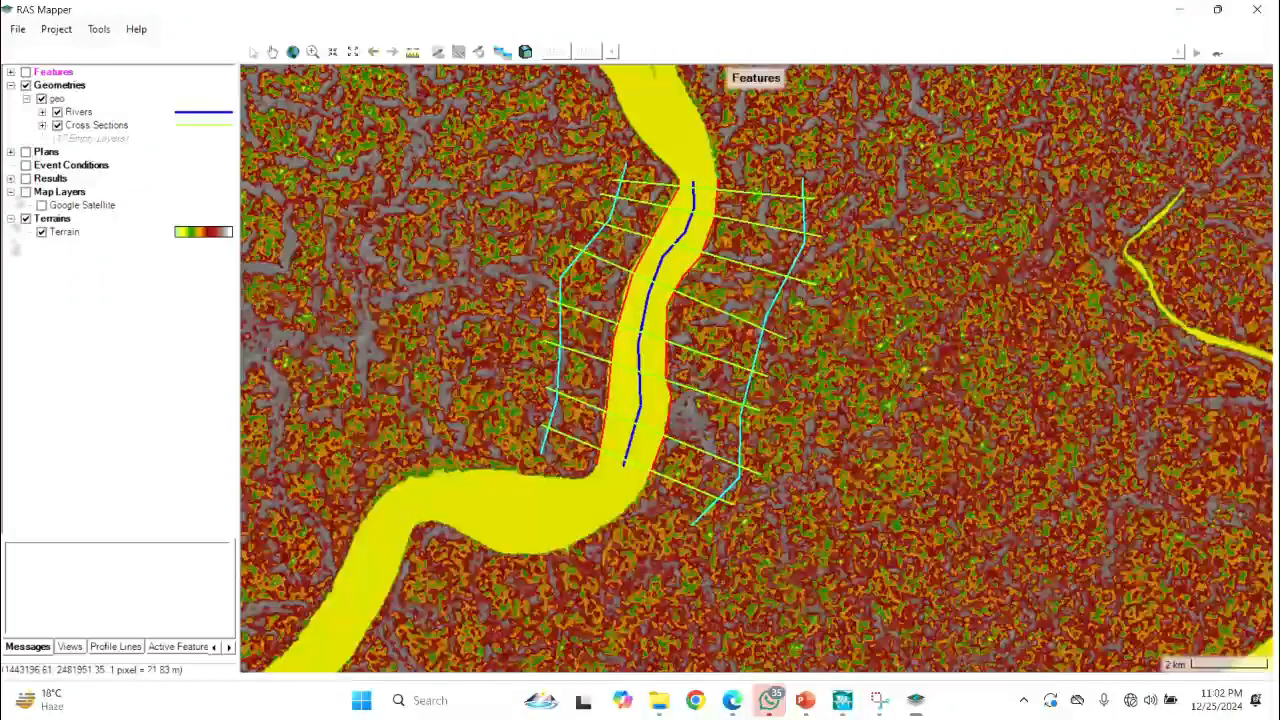
pyautogui.click(41, 205)
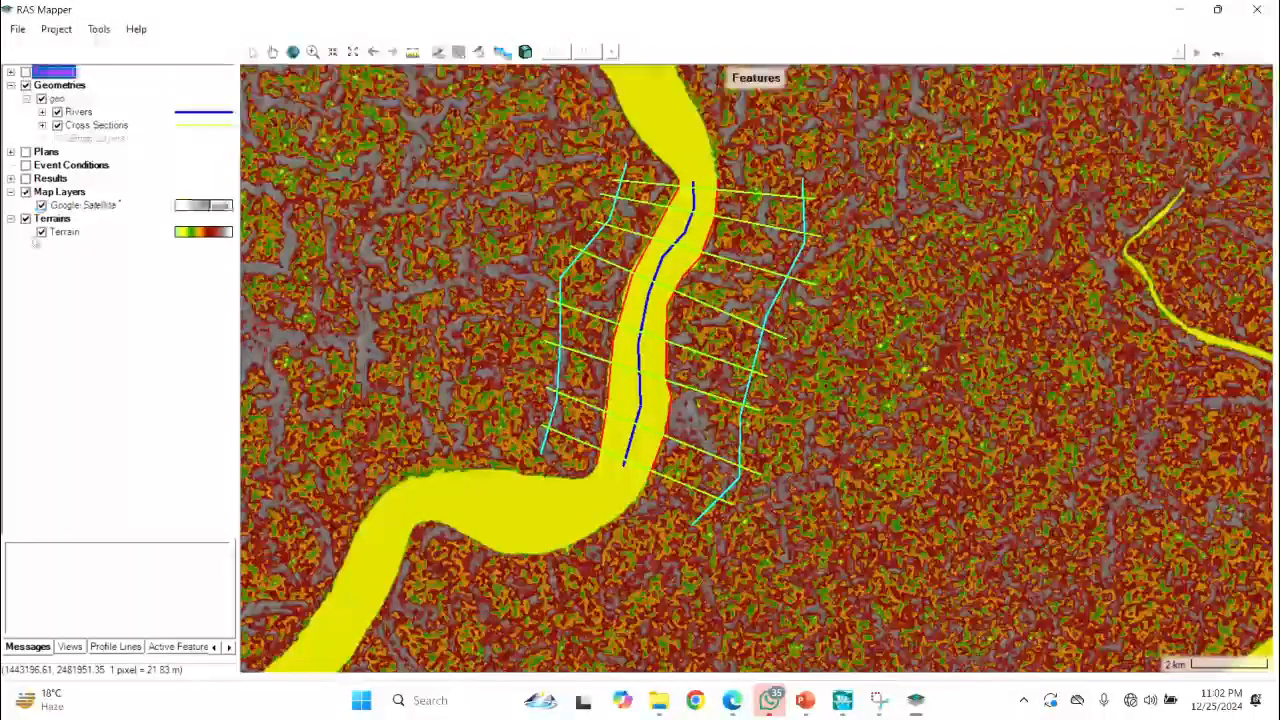
pyautogui.click(25, 218)
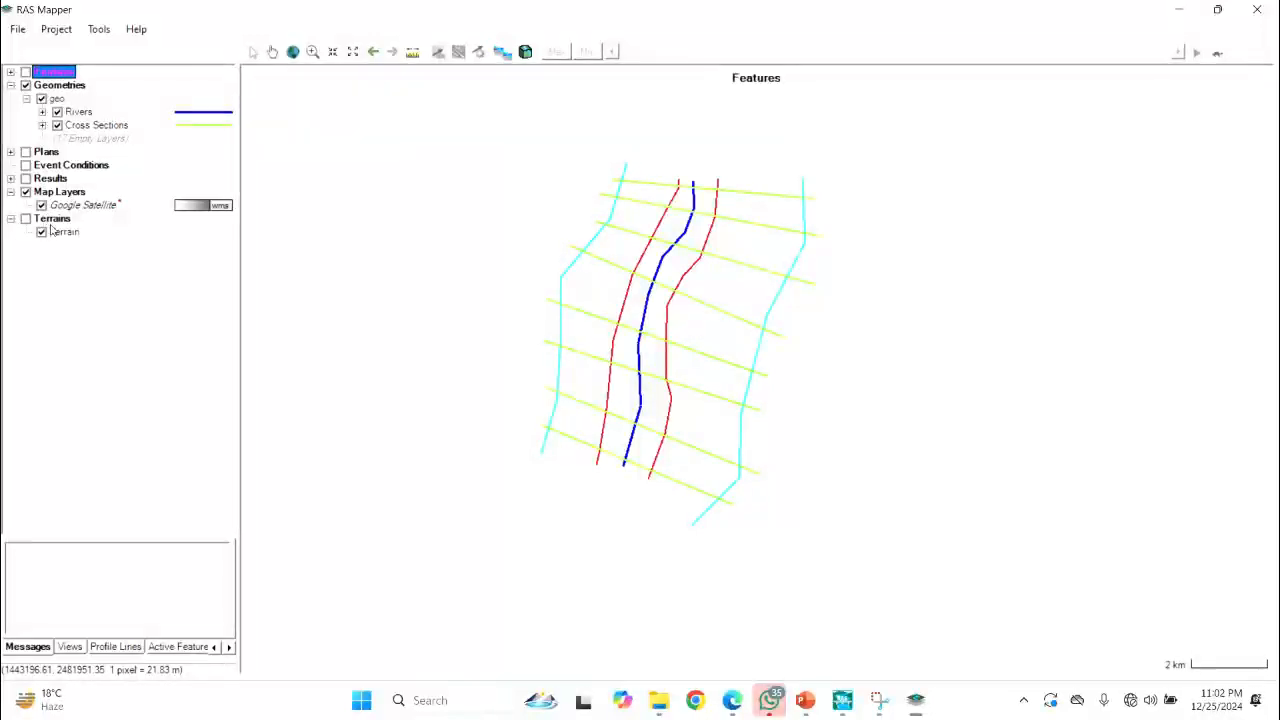
# - Remove the Google Satellite map layer and delete its source files
pyautogui.click(66, 208)
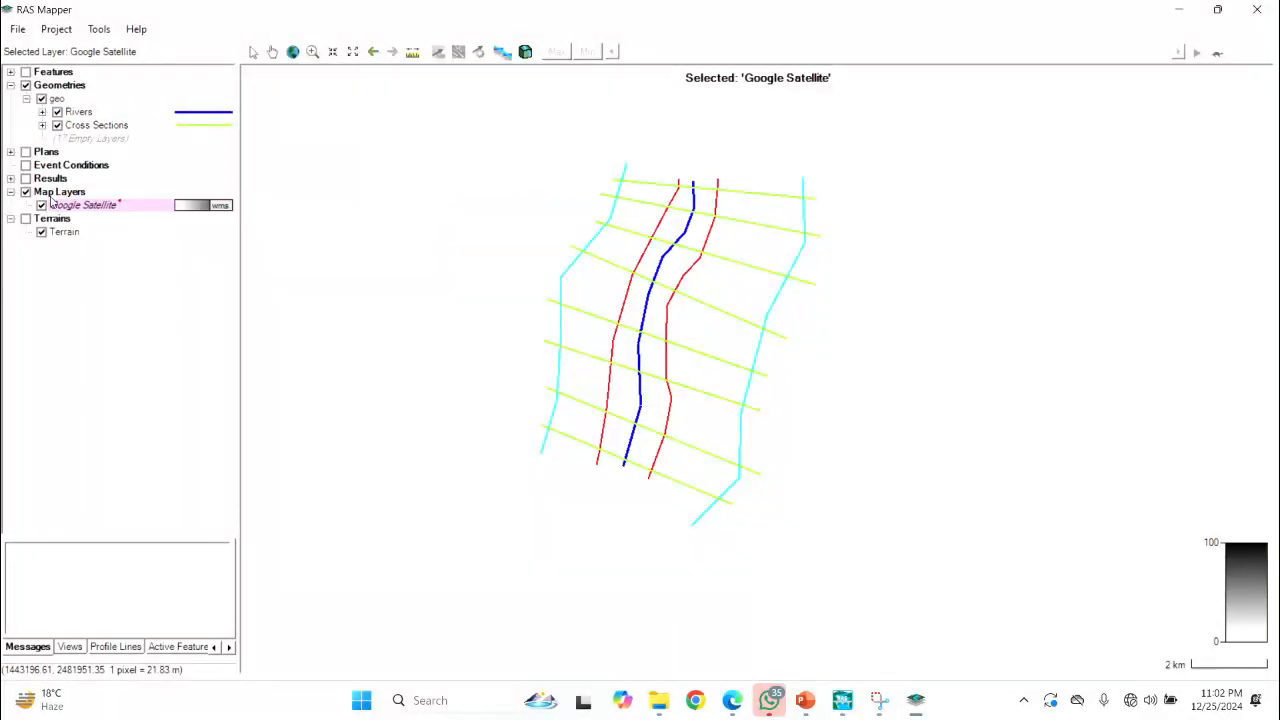
pyautogui.rightClick(66, 208)
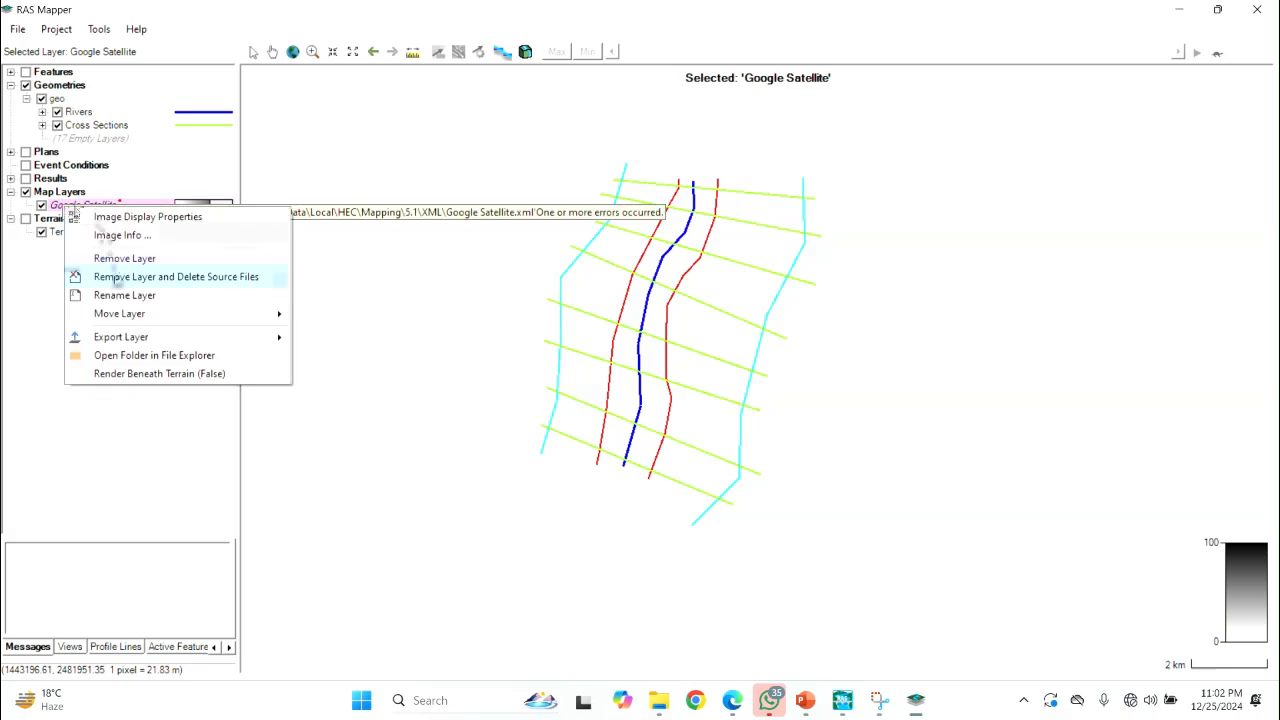
pyautogui.click(120, 274)
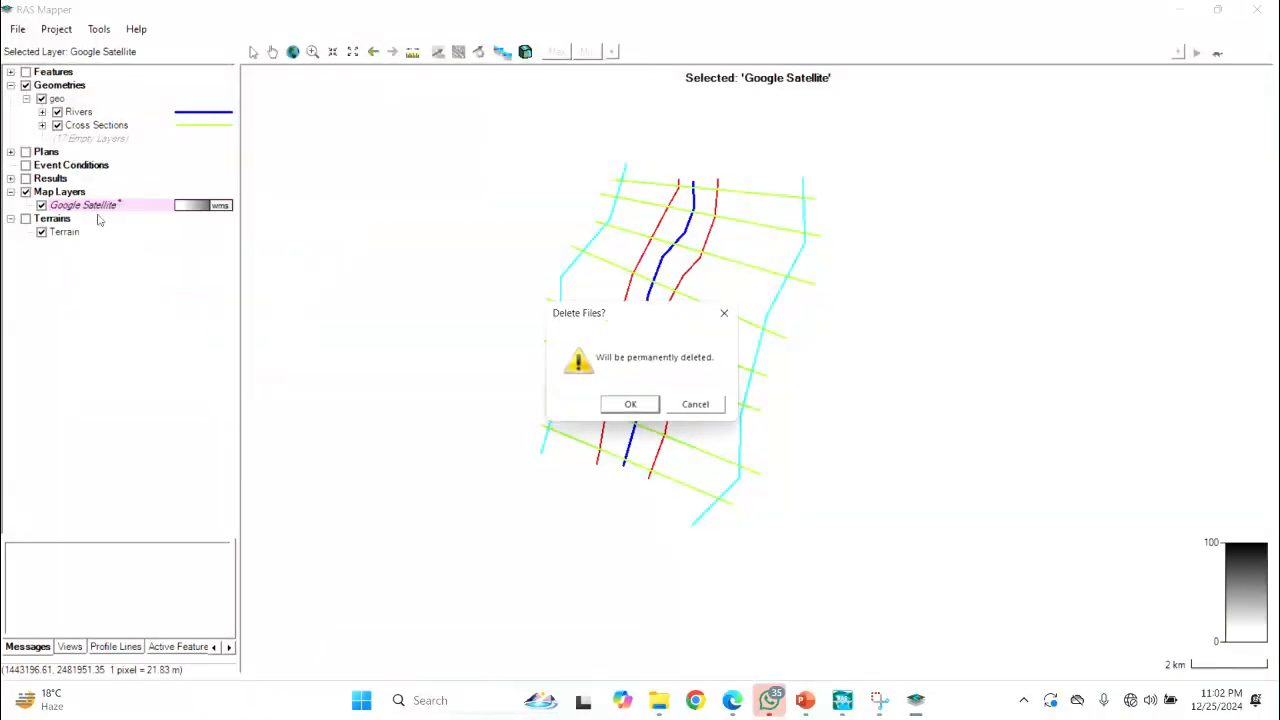
pyautogui.click(633, 408)
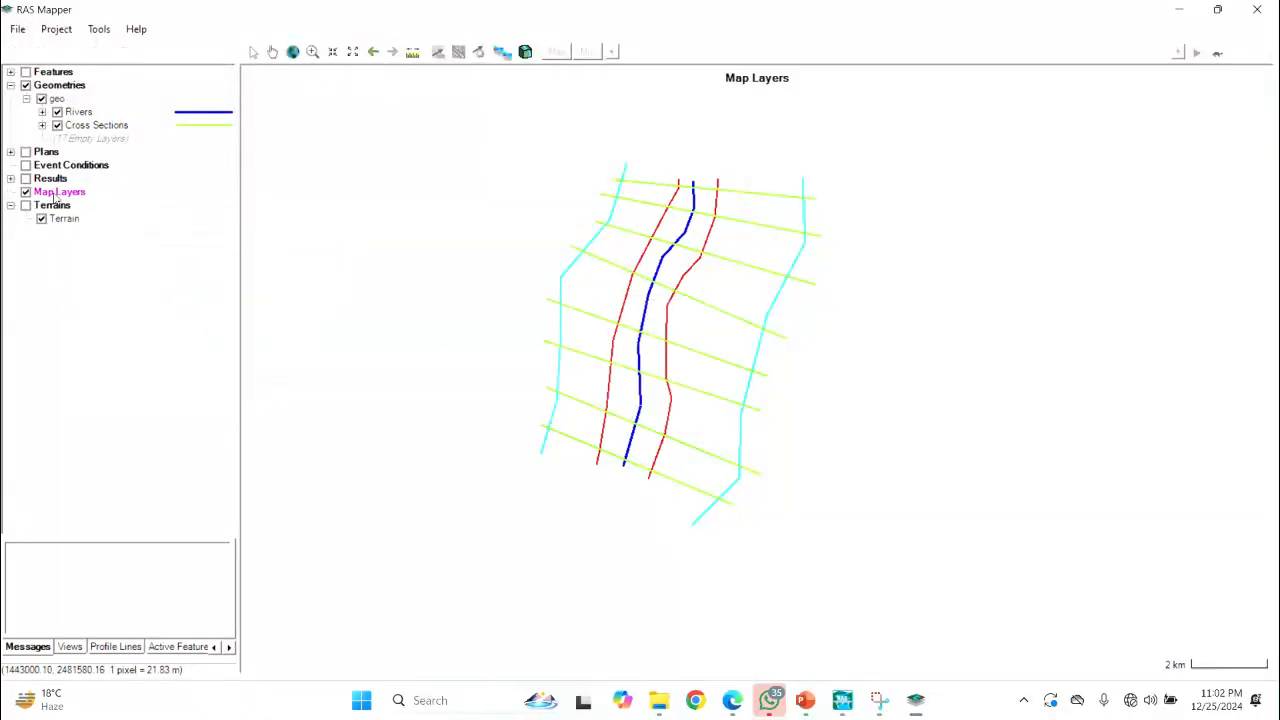
# - Try to add Google Map web imagery as a new map layer, keeping the near resample method
pyautogui.rightClick(55, 195)
pyautogui.click(115, 203)
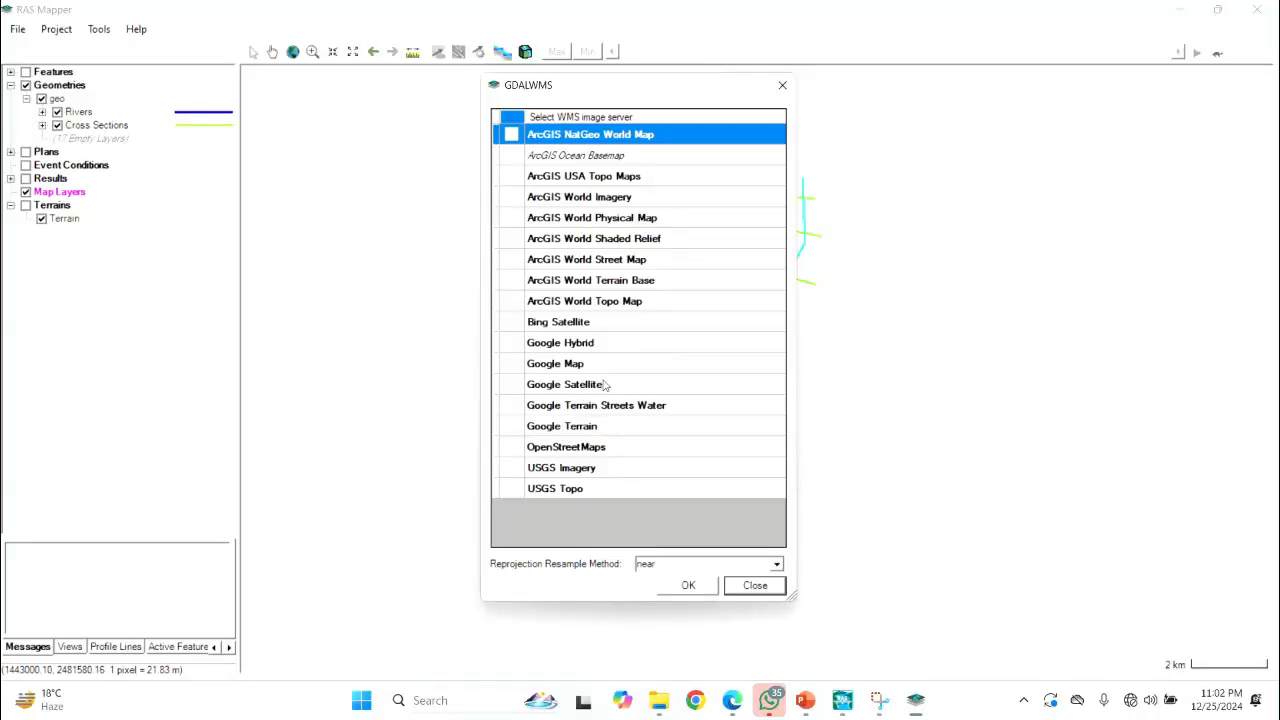
pyautogui.click(578, 364)
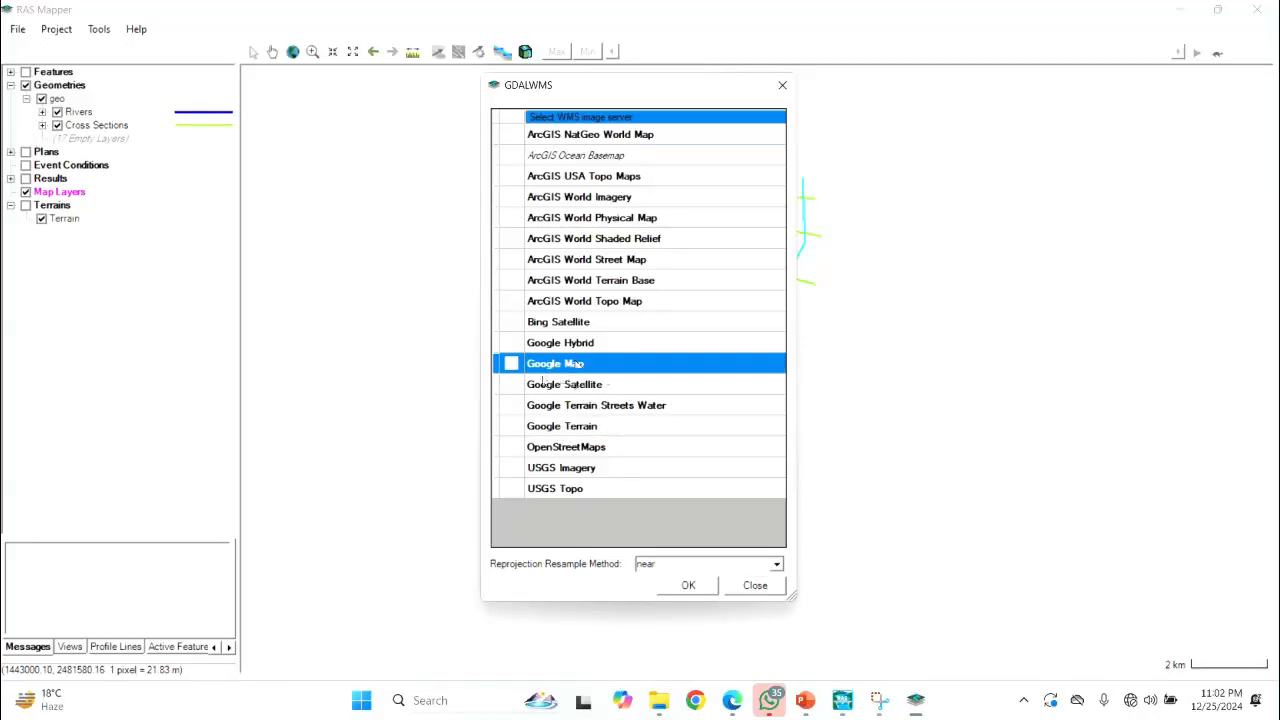
pyautogui.click(511, 365)
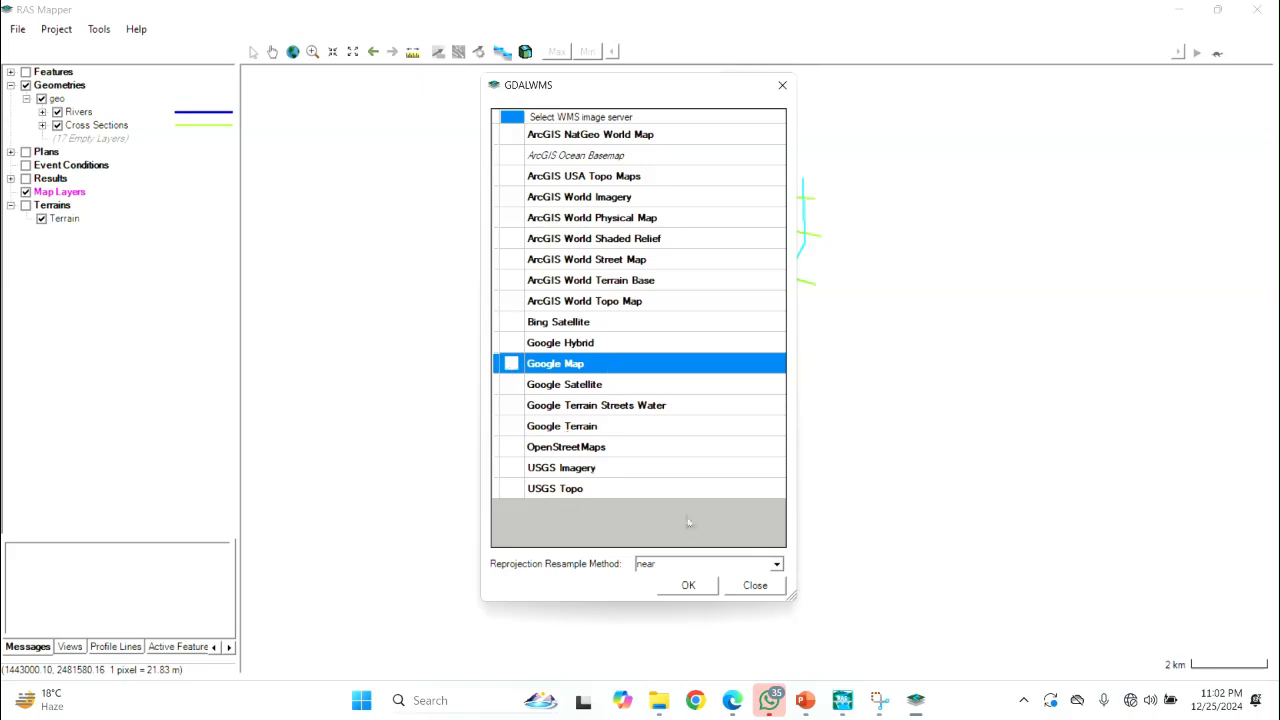
pyautogui.click(695, 586)
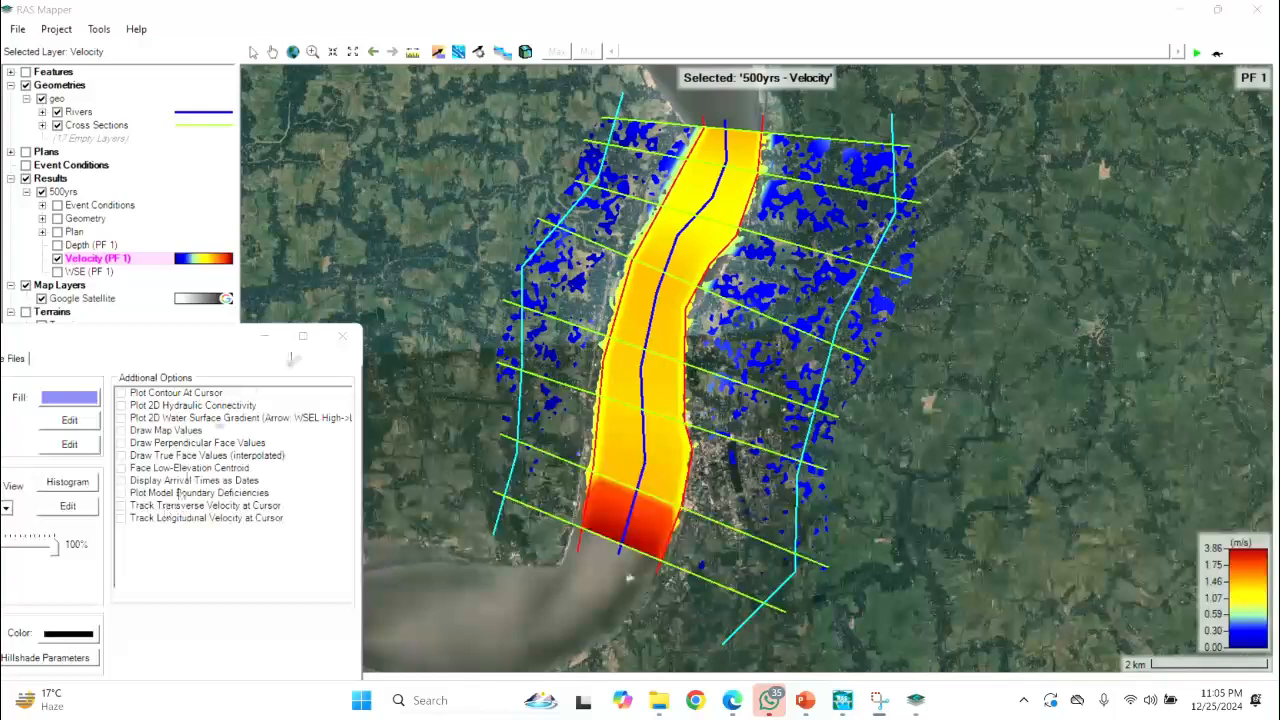
# - Close the velocity layer's properties and display the WSE (PF 1) result of the 500yrs plan instead of Velocity
pyautogui.click(342, 335)
pyautogui.click(57, 272)
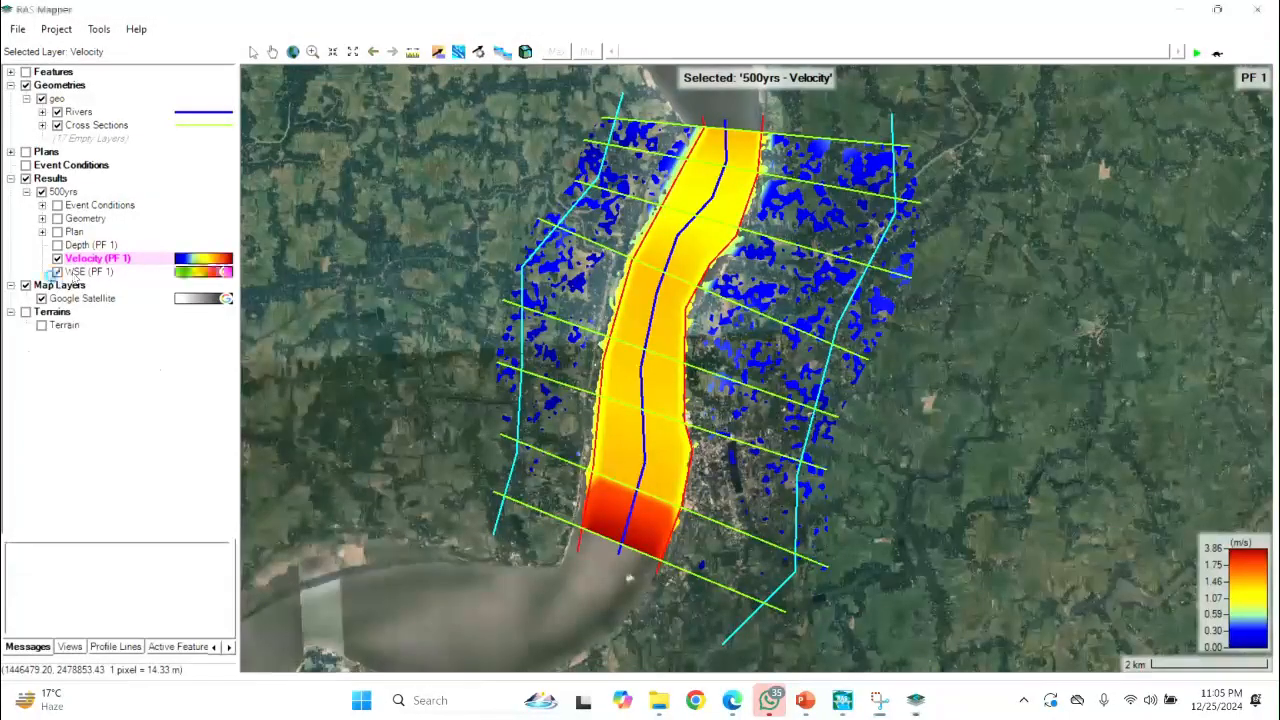
pyautogui.click(57, 258)
pyautogui.click(85, 272)
pyautogui.rightClick(88, 272)
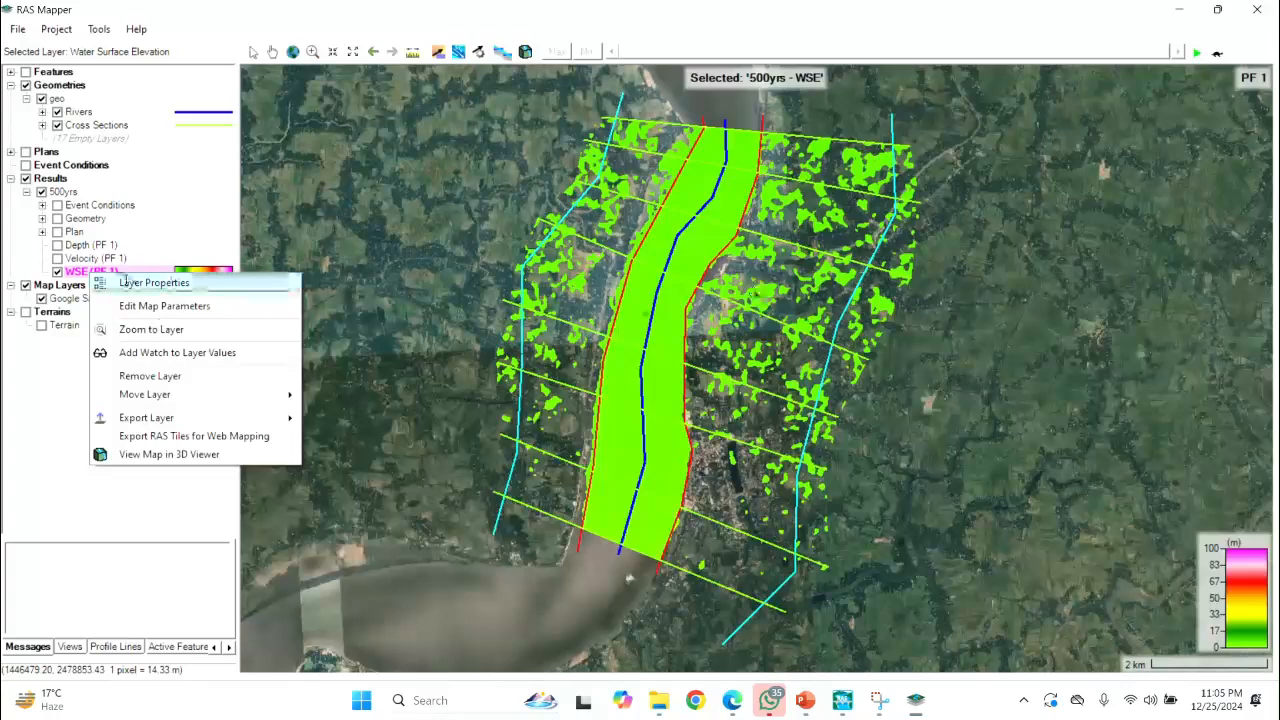
pyautogui.click(74, 369)
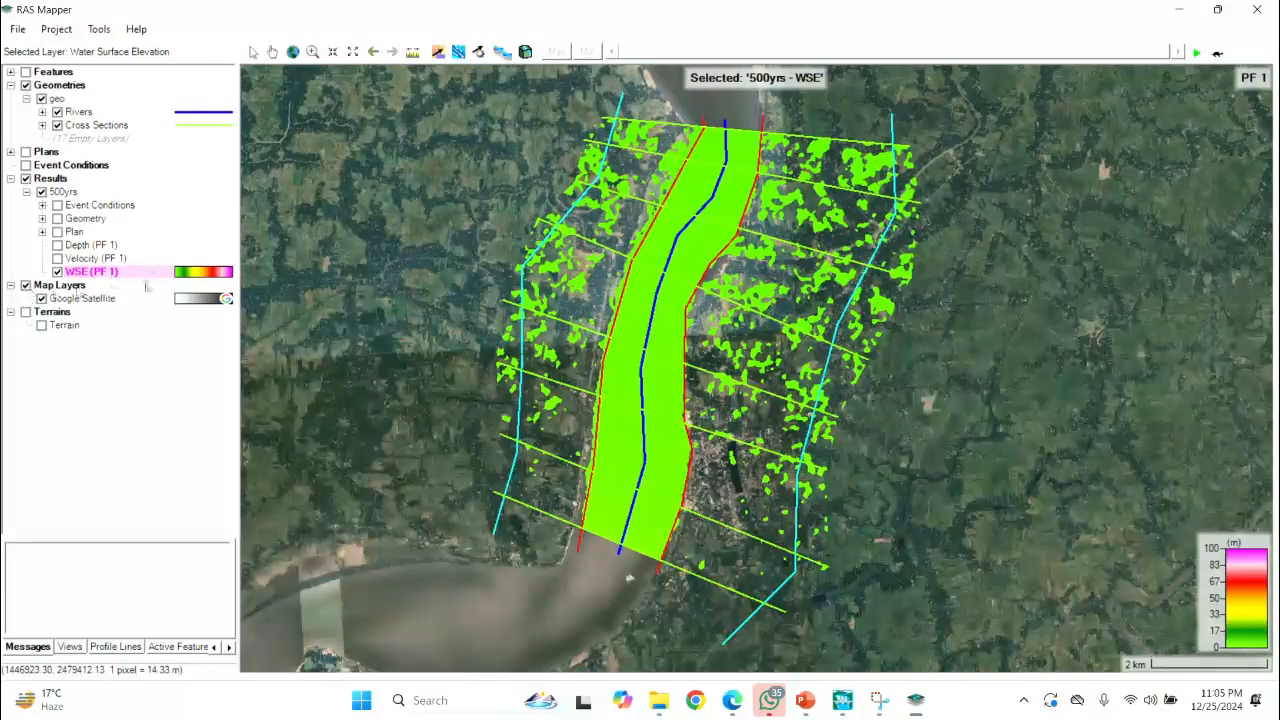
# - Open the WSE (PF 1) layer properties and make its legend update with the view
pyautogui.rightClick(148, 272)
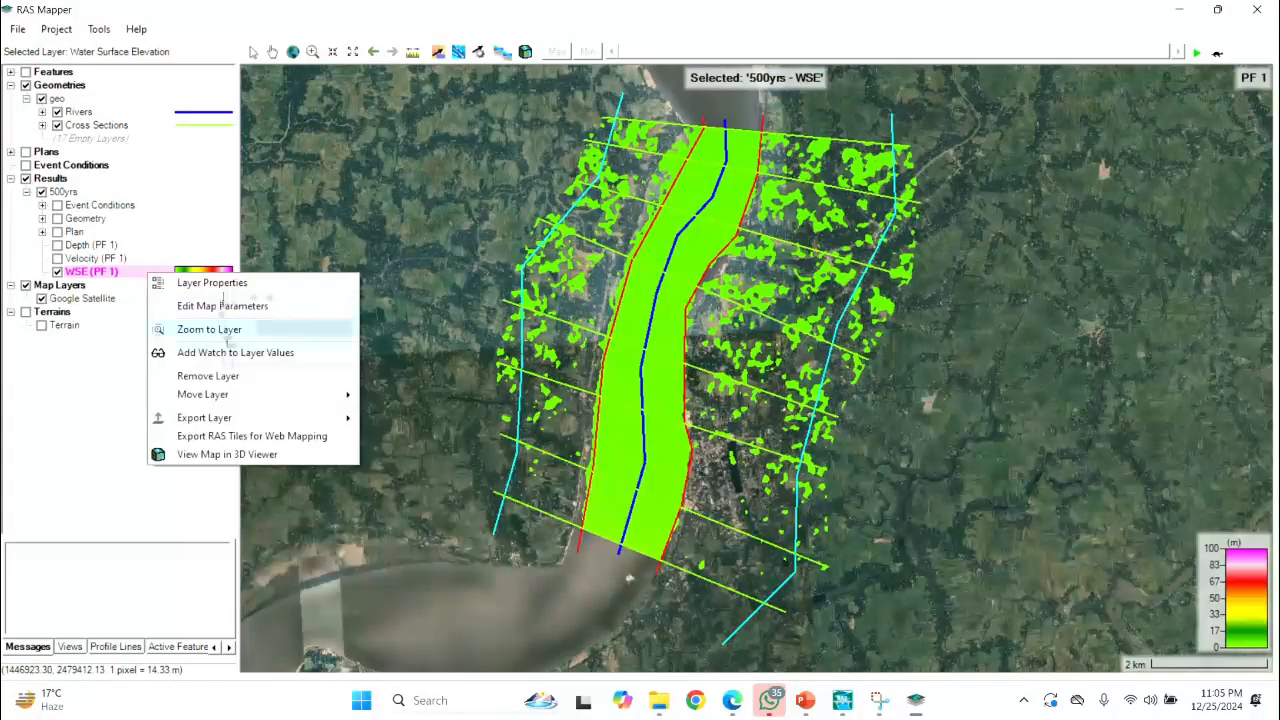
pyautogui.click(212, 283)
pyautogui.click(466, 297)
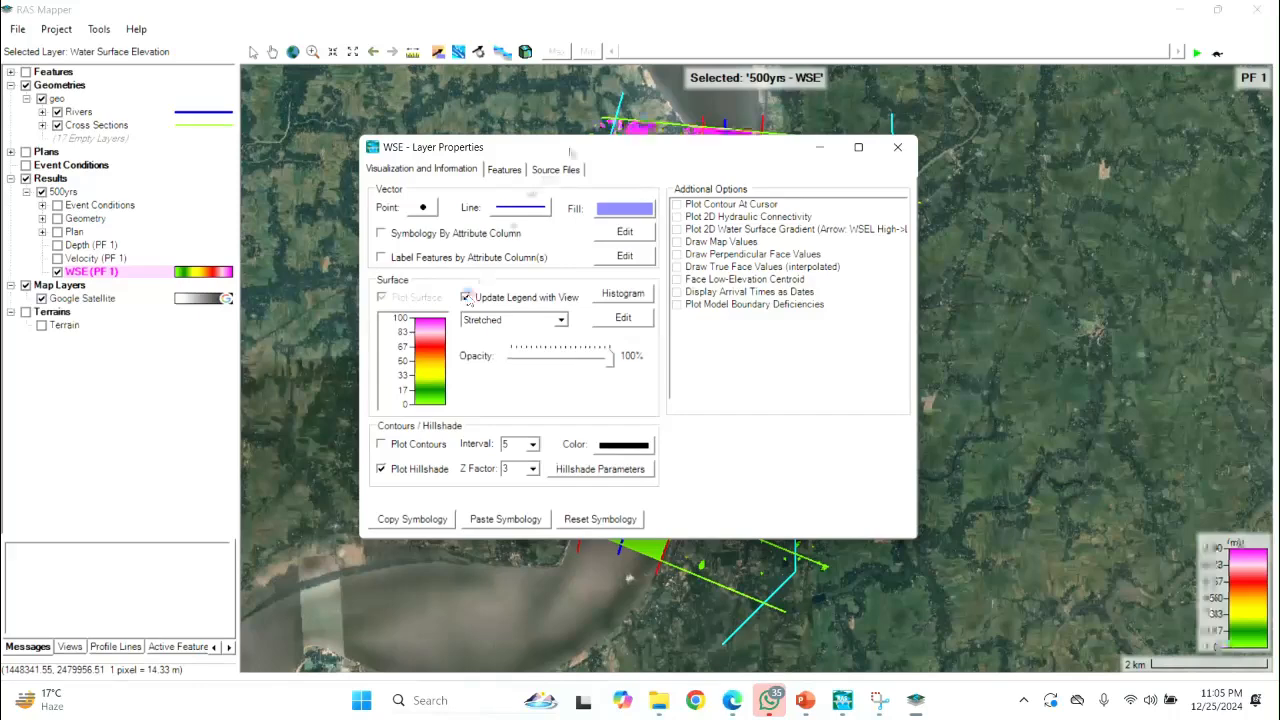
# - Close the WSE layer properties and display the Velocity (PF 1) and Depth (PF 1) results of the 500yrs plan as well
pyautogui.moveTo(571, 151); pyautogui.dragTo(196, 249)
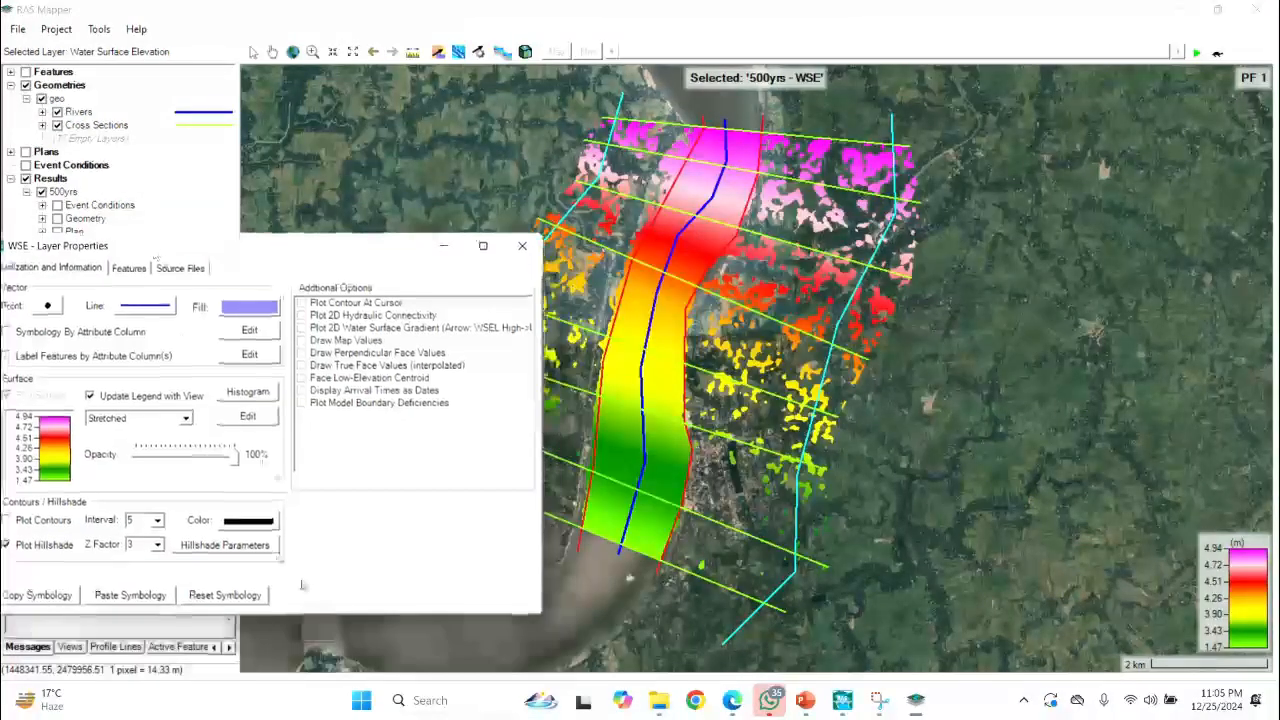
pyautogui.click(522, 245)
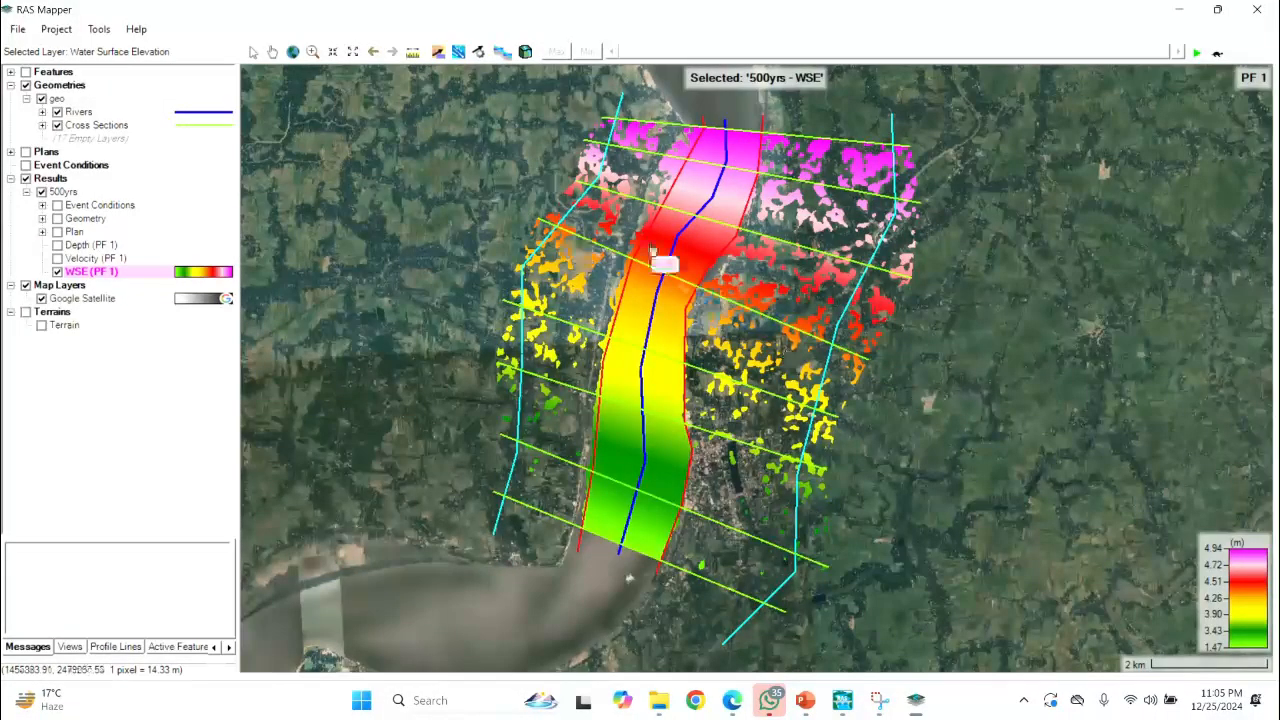
pyautogui.click(57, 258)
pyautogui.click(57, 245)
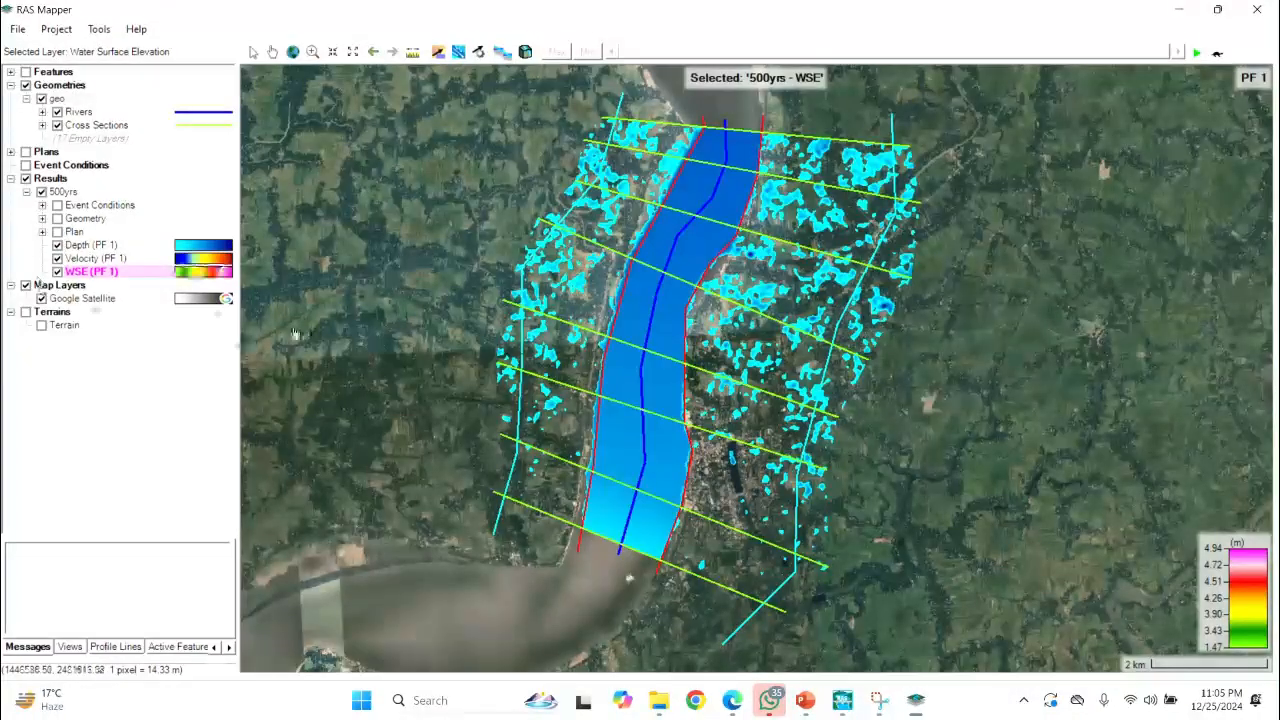
pyautogui.scroll(-4, 688, 344)
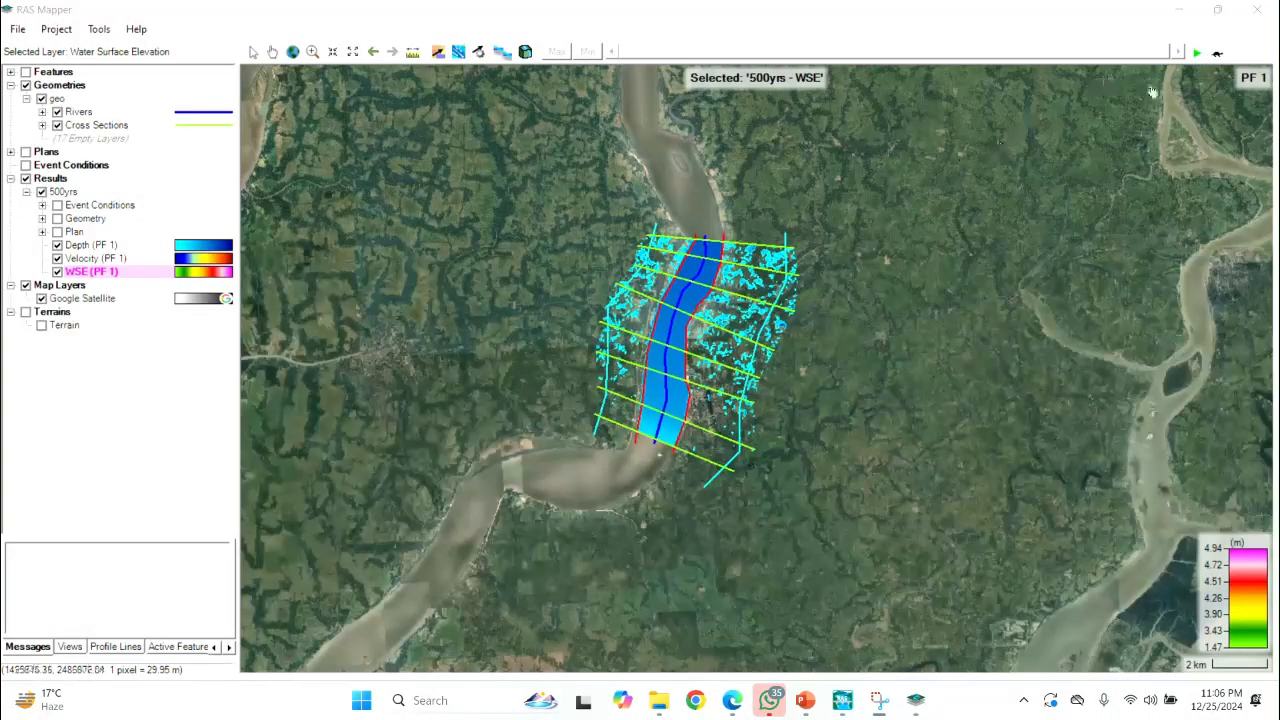
# - Close RAS Mapper and review the detailed cross section output of successive Reach 1 river stations for profile PF 1
pyautogui.click(1256, 10)
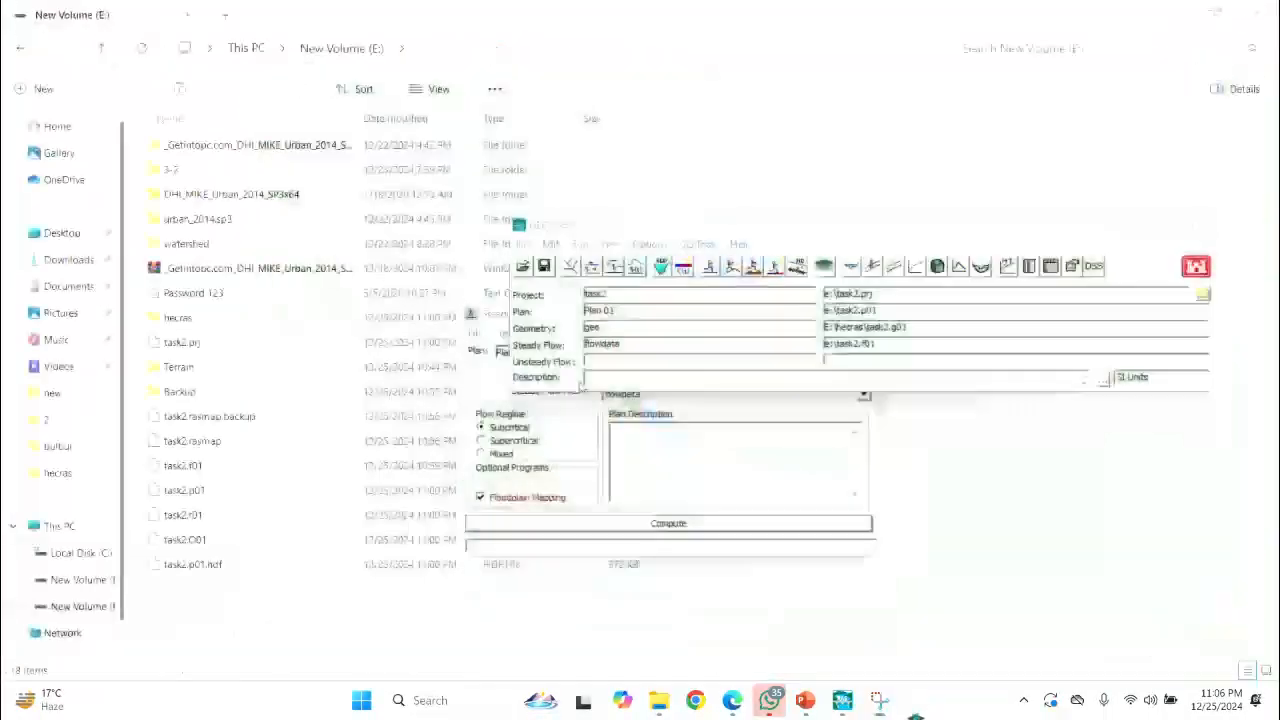
pyautogui.click(1029, 266)
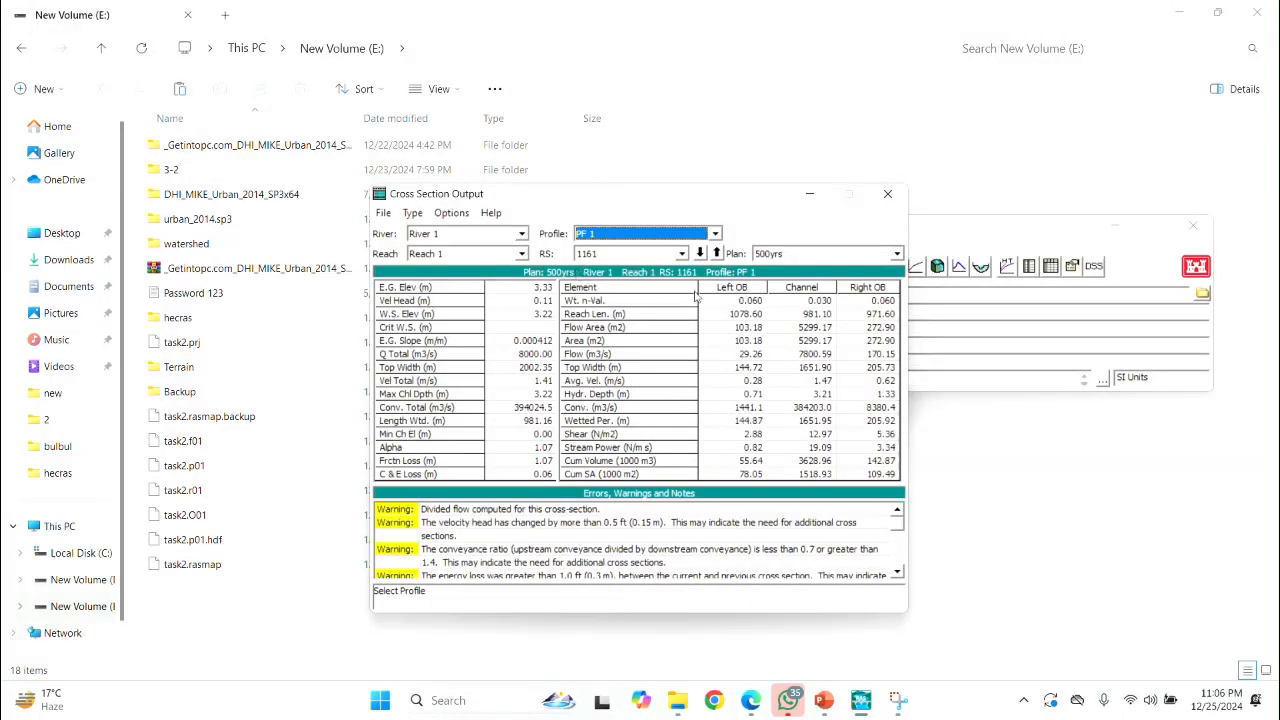
pyautogui.click(716, 253)
pyautogui.click(716, 253)
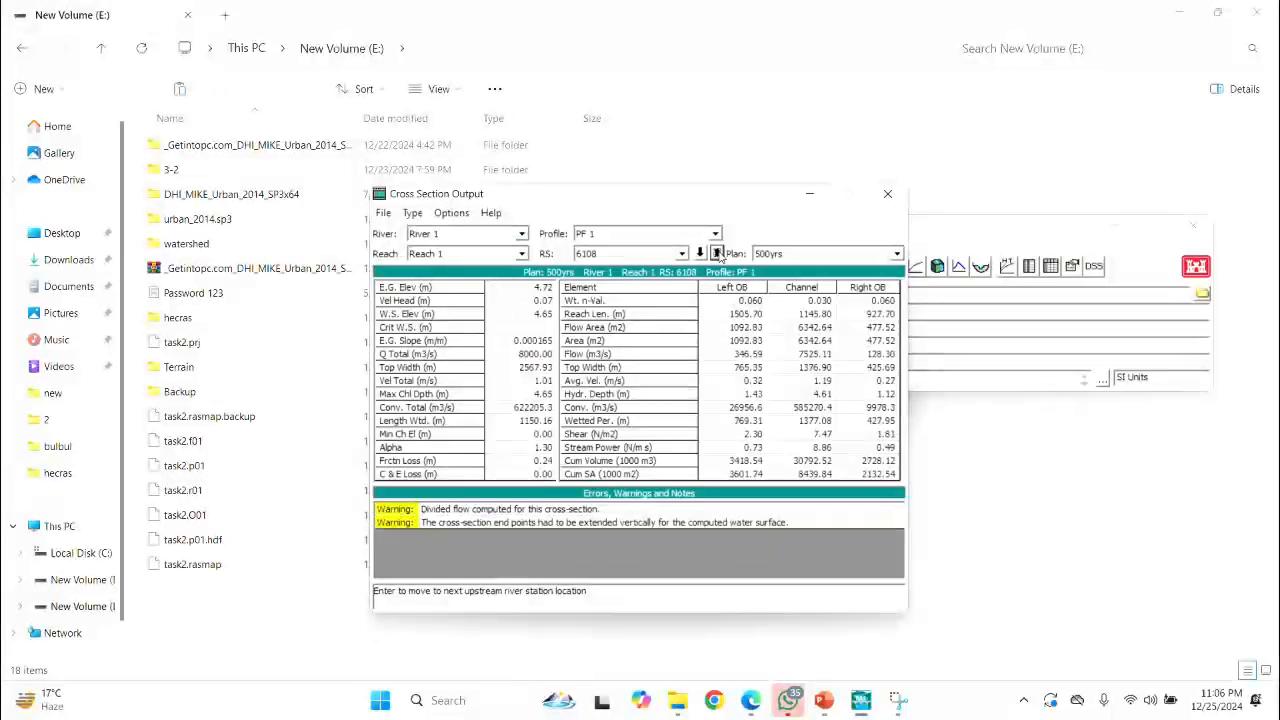
pyautogui.click(716, 253)
pyautogui.click(716, 253)
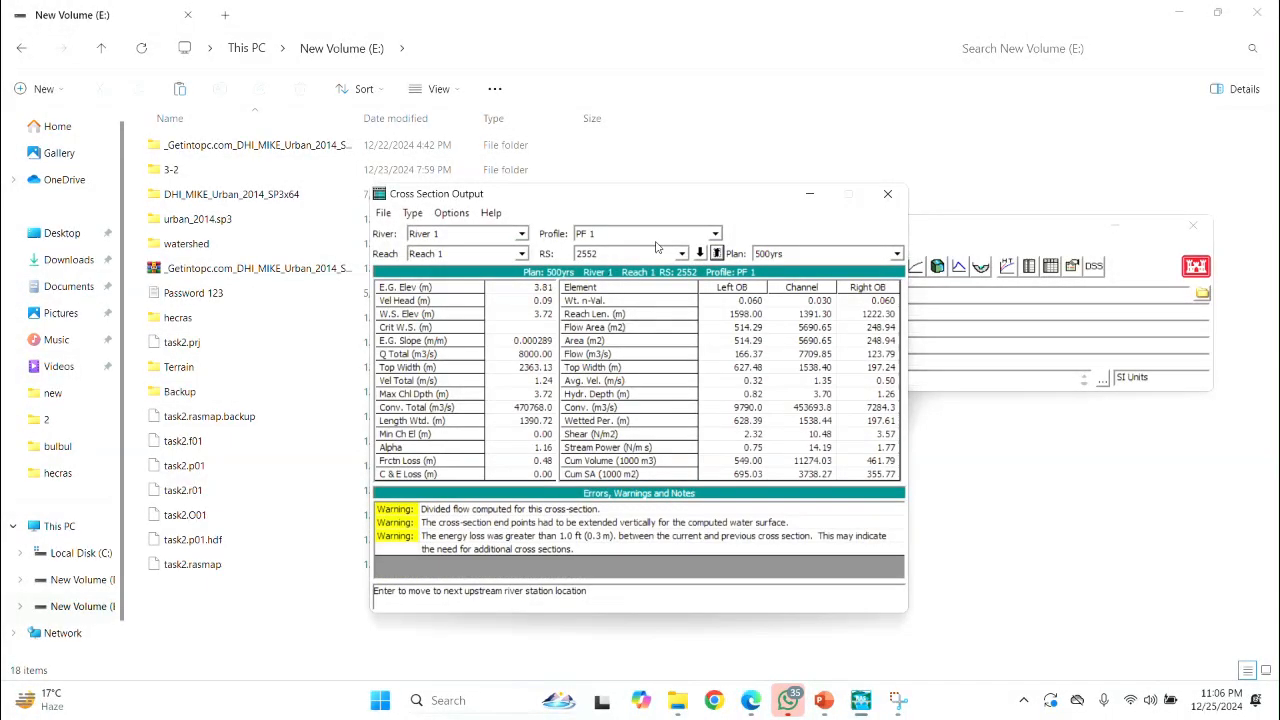
pyautogui.click(887, 193)
# - Review the Standard Table 1 profile output for all river stations of Reach 1, and close the table
pyautogui.click(1051, 266)
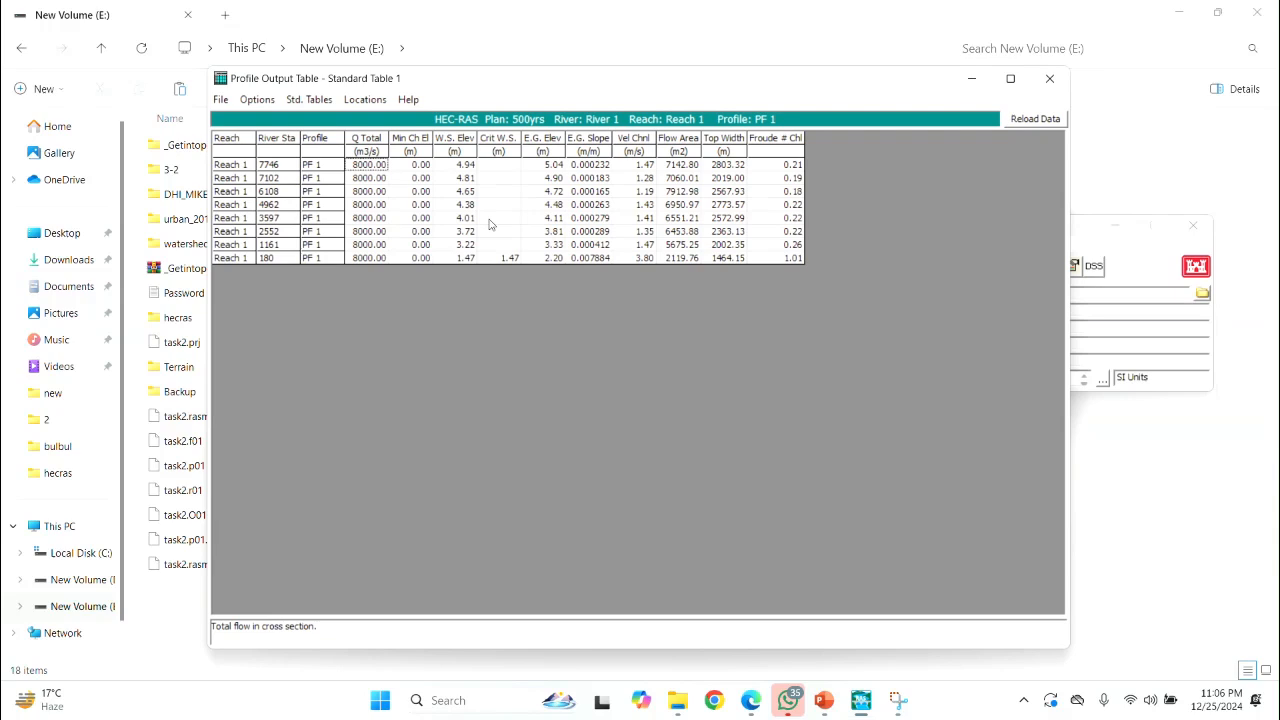
pyautogui.press('Right')
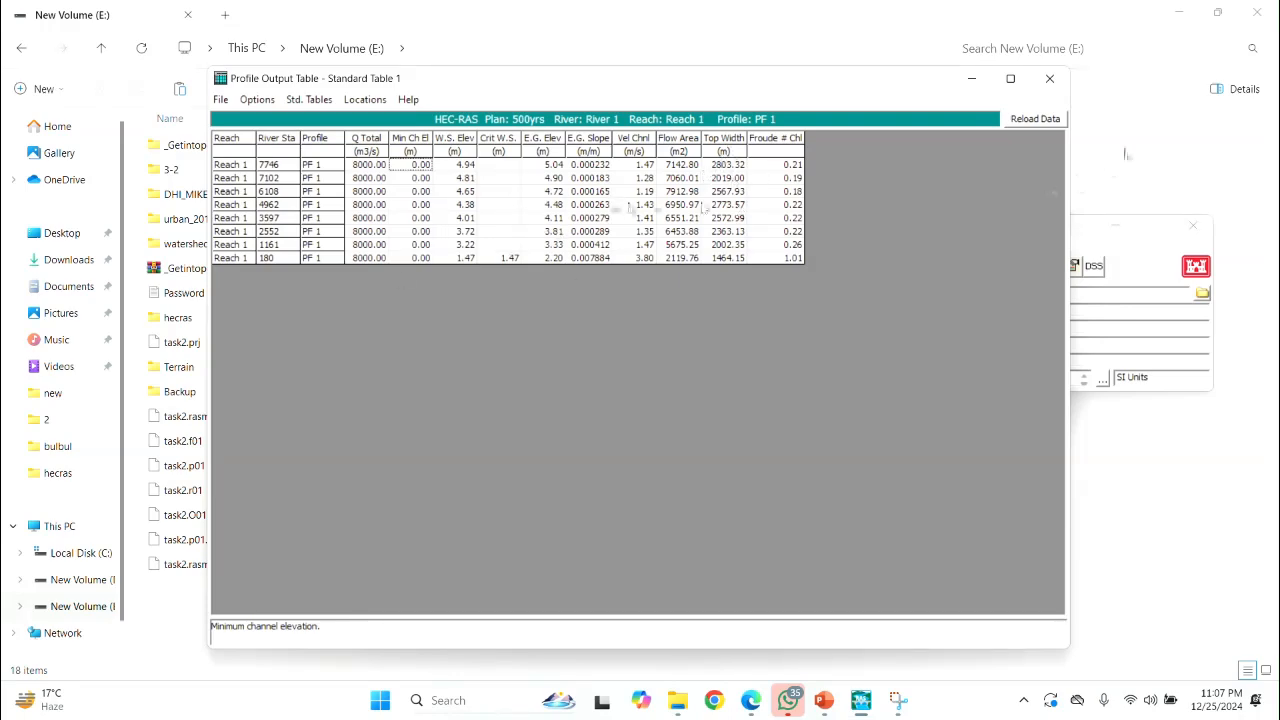
pyautogui.click(1049, 78)
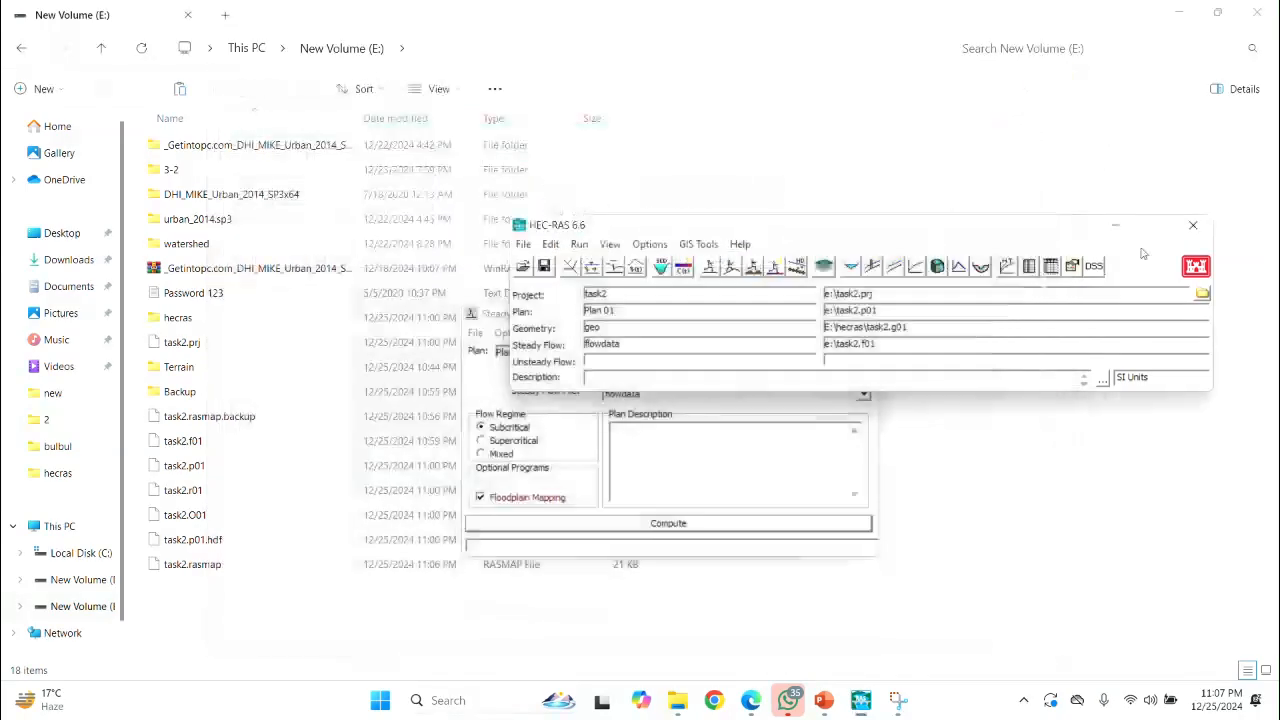
# - View the cross section plots of River 1, Reach 1, moving upstream from river station 2552, and close the plot window
pyautogui.click(851, 266)
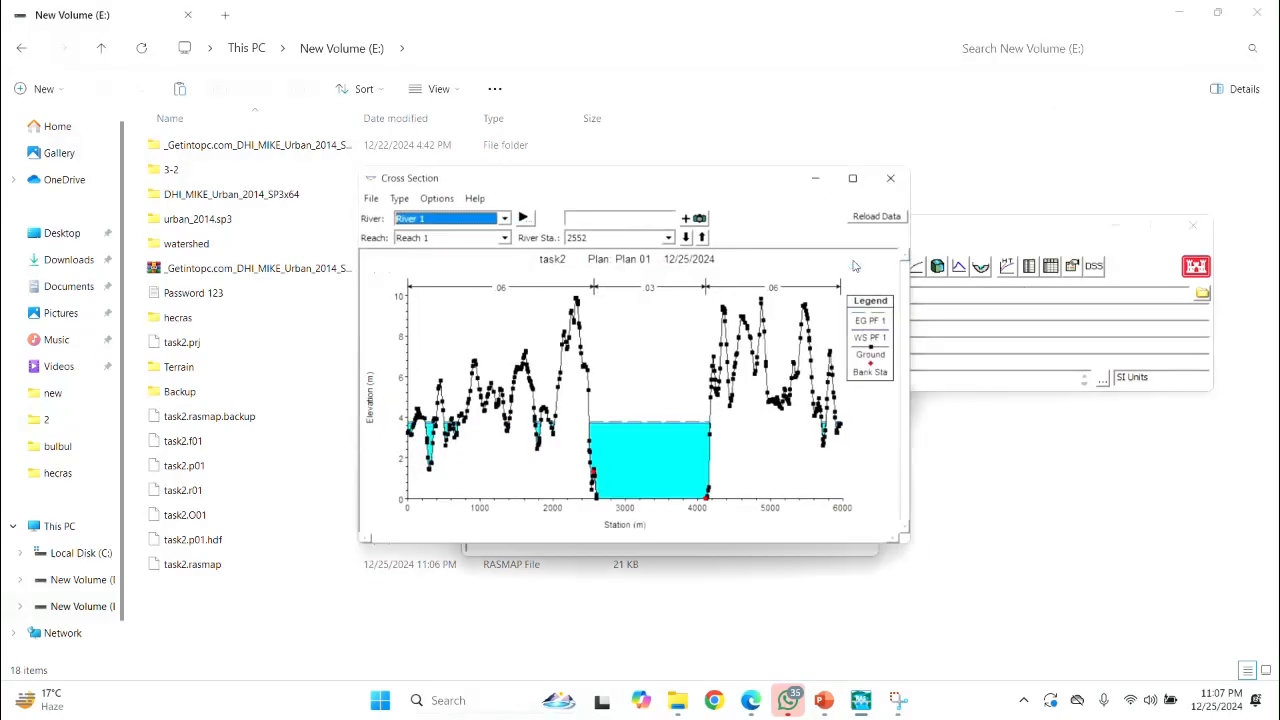
pyautogui.click(709, 237)
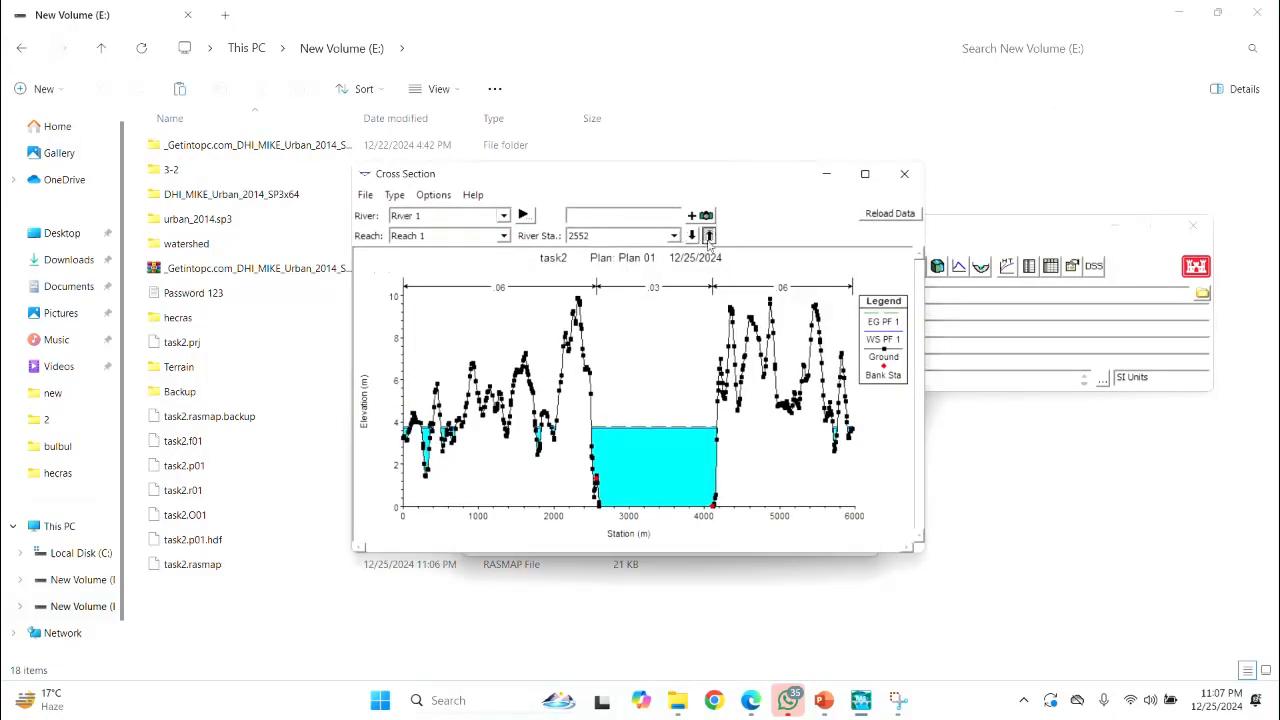
pyautogui.click(709, 237)
pyautogui.click(709, 237)
pyautogui.click(709, 237)
pyautogui.click(908, 182)
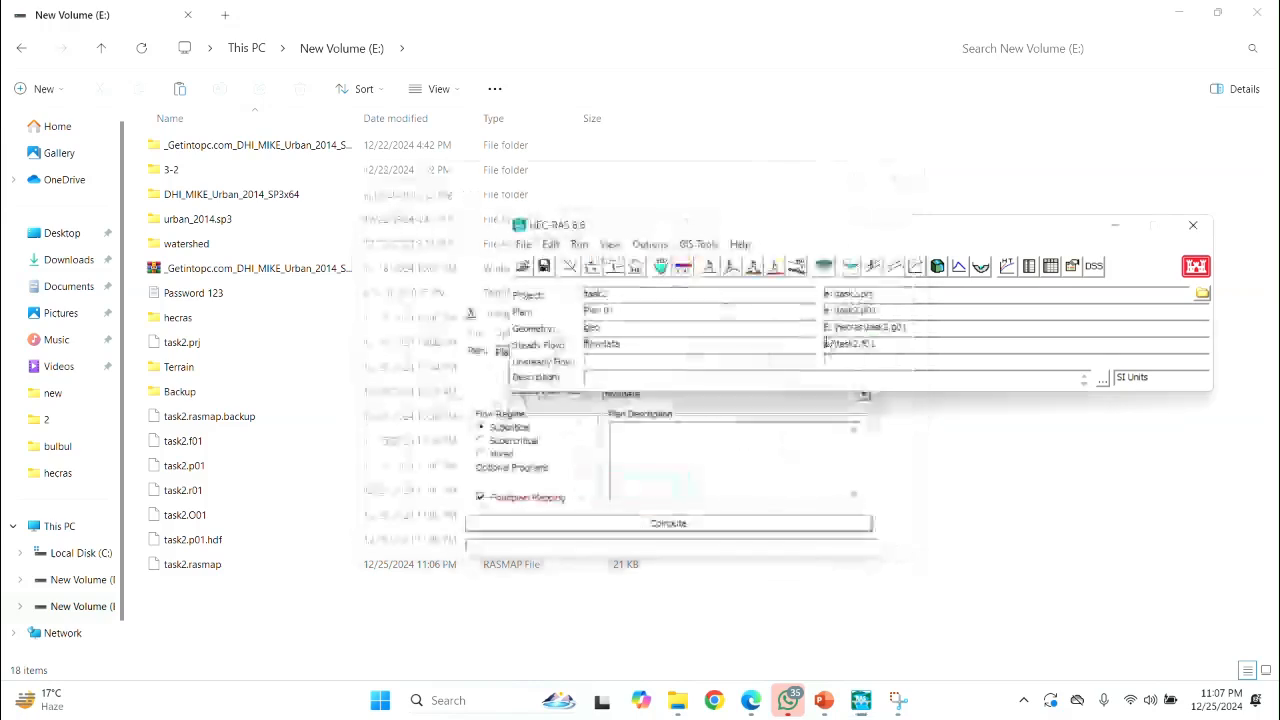